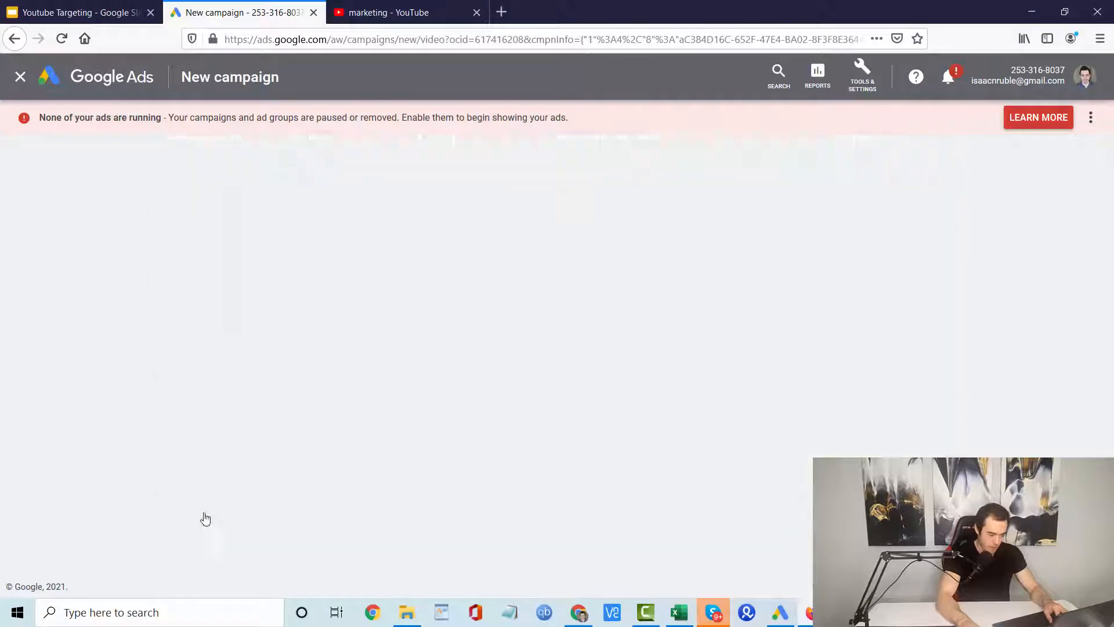
# Open the Audiences targeting of the new video campaign's ad group and look through the suggested audiences.
pyautogui.scroll(-7, 284, 400)
pyautogui.scroll(-7, 288, 390)
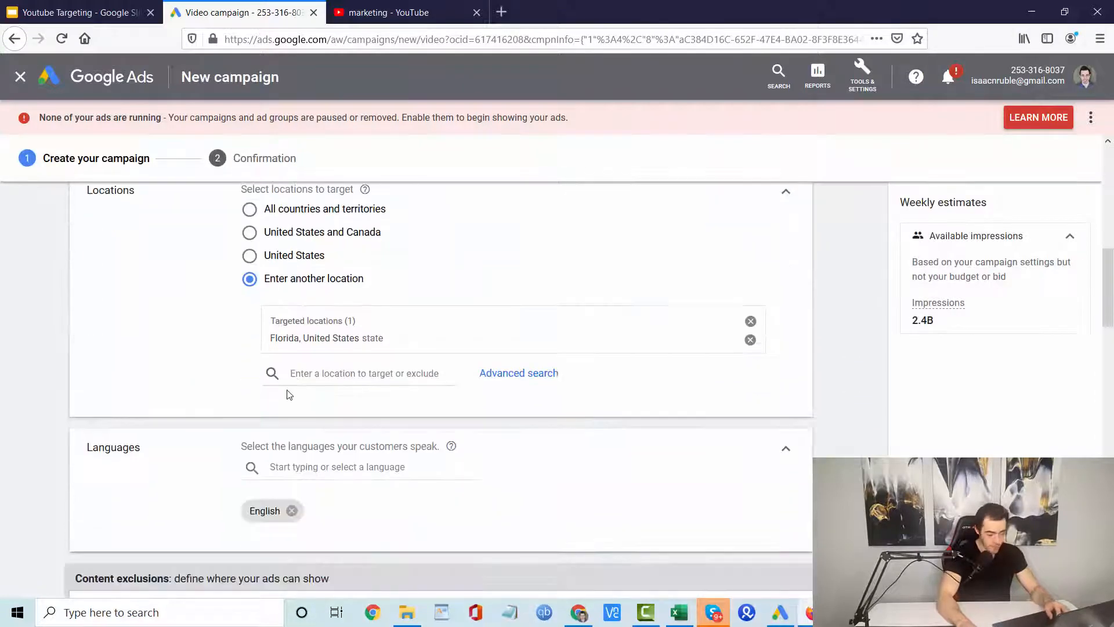
pyautogui.scroll(-9, 292, 416)
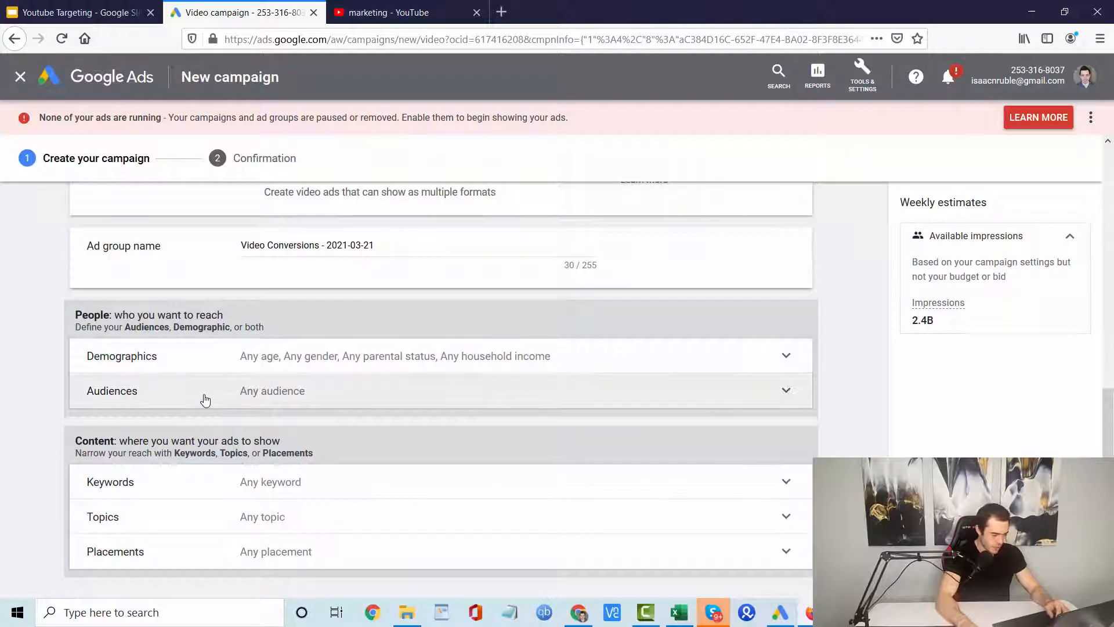
pyautogui.click(205, 399)
pyautogui.scroll(-2, 205, 399)
pyautogui.scroll(-5, 205, 399)
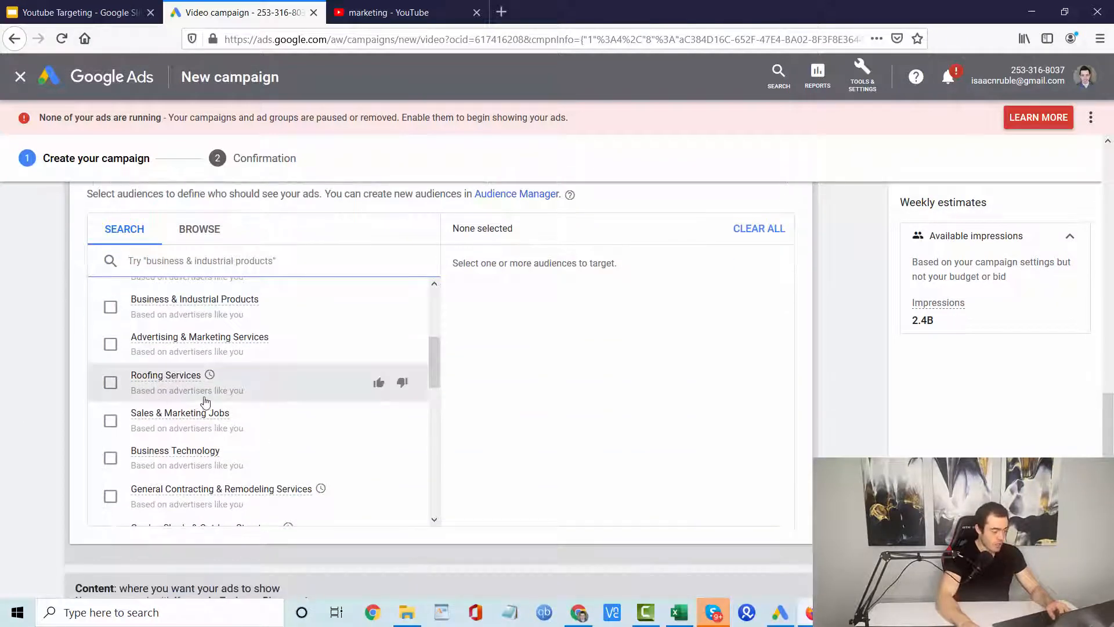
# Browse the audience categories for the campaign, including those grouped under Other audiences.
pyautogui.click(200, 229)
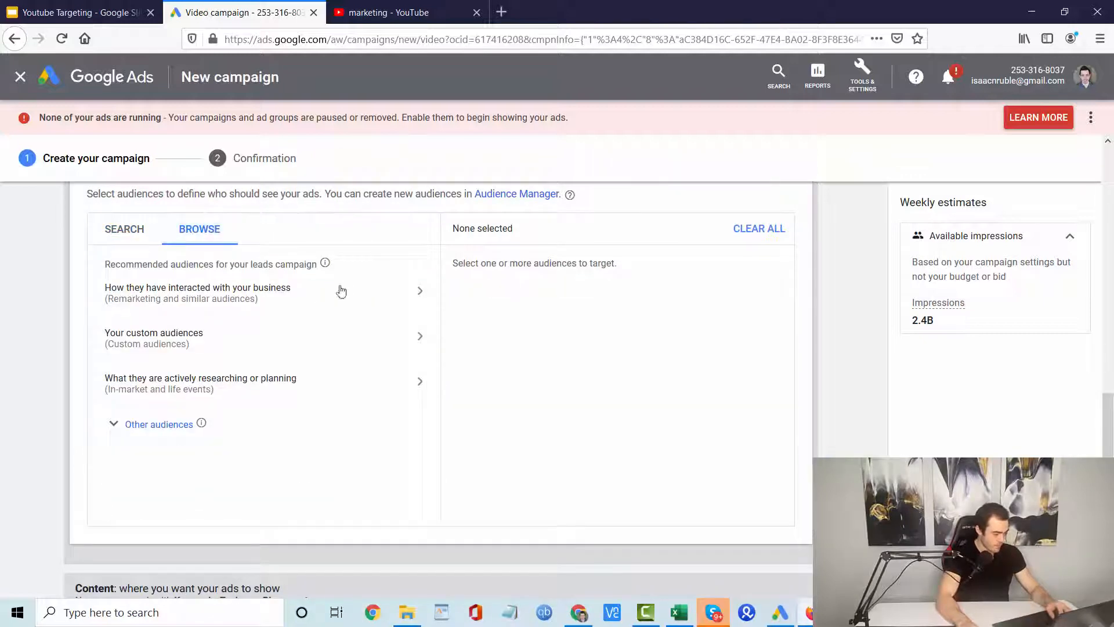
pyautogui.click(243, 422)
pyautogui.scroll(-1, 258, 396)
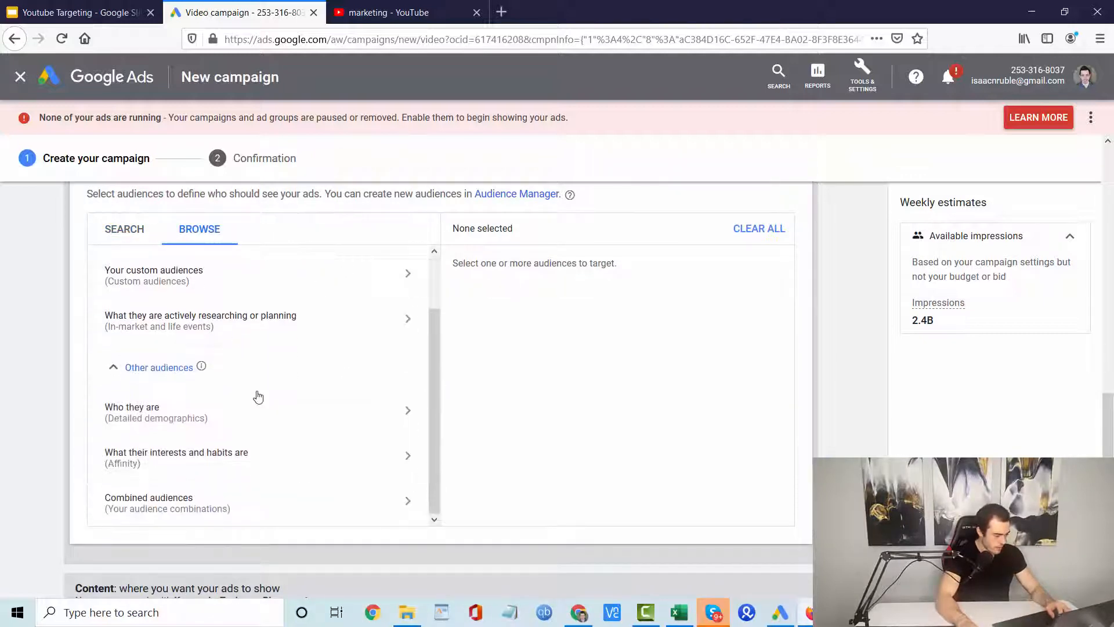
pyautogui.scroll(3, 255, 392)
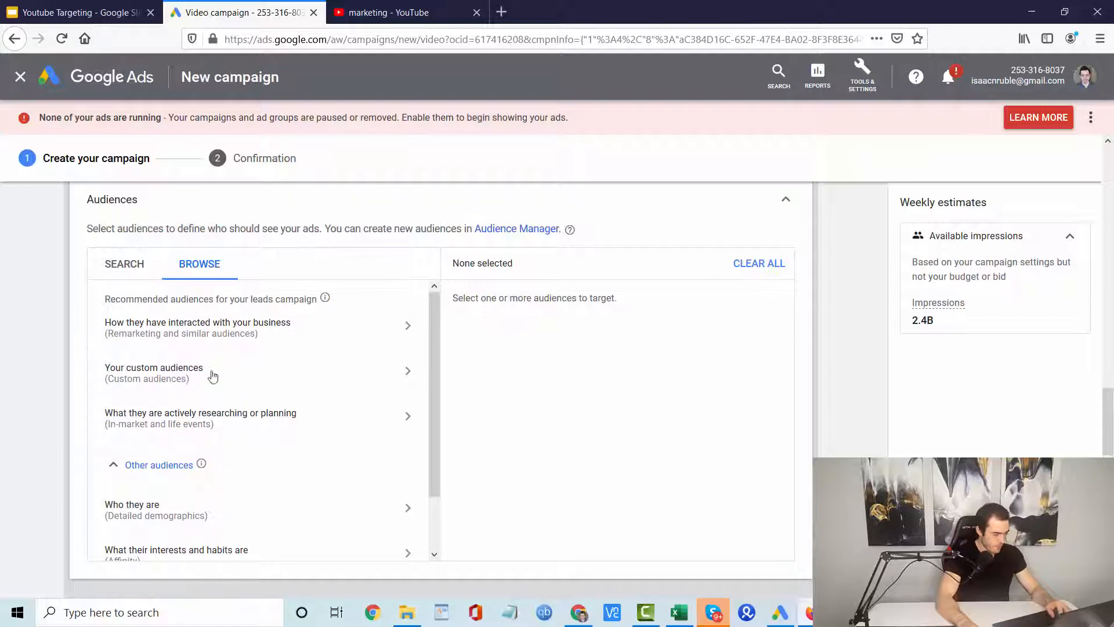
# Check the audience search list, and go back to browsing with the Other audiences group expanded.
pyautogui.click(129, 268)
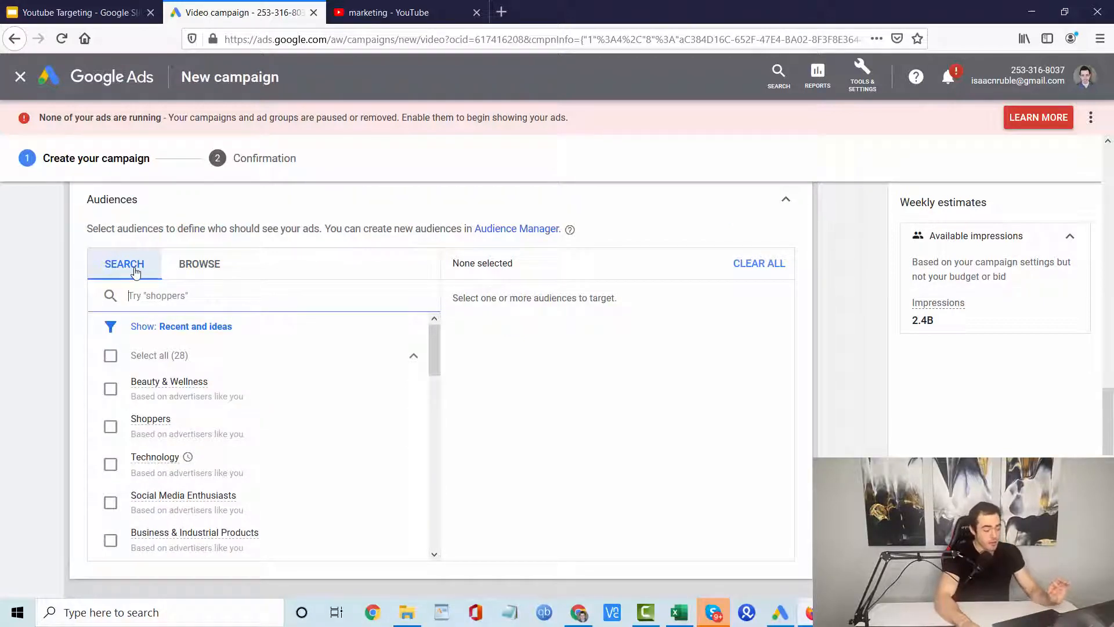
pyautogui.scroll(1, 135, 277)
pyautogui.click(190, 304)
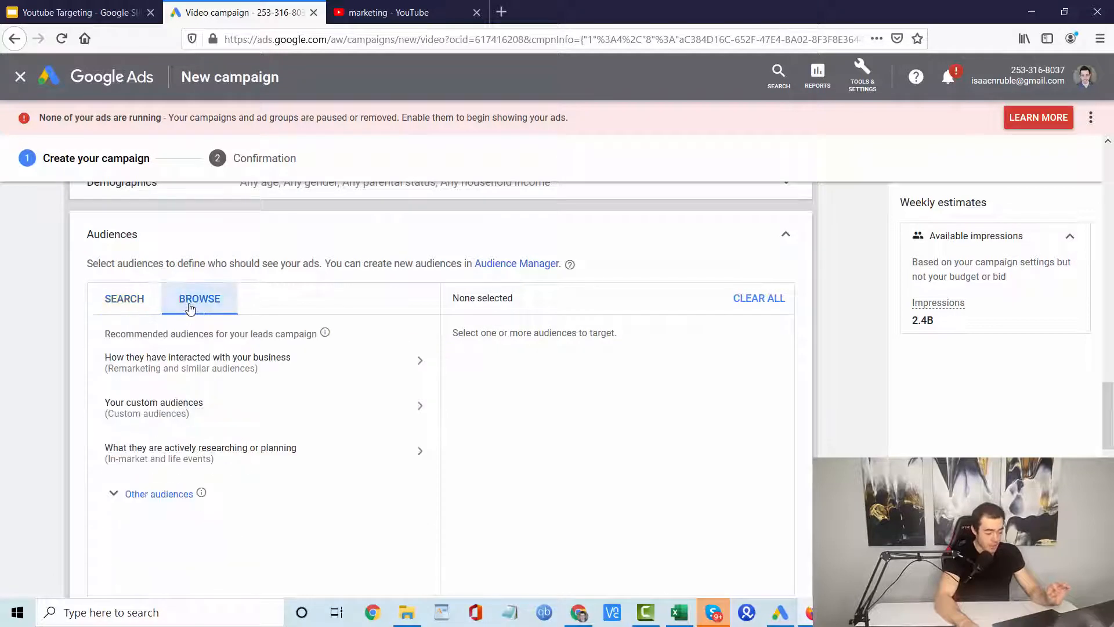
pyautogui.click(145, 493)
pyautogui.scroll(-2, 147, 494)
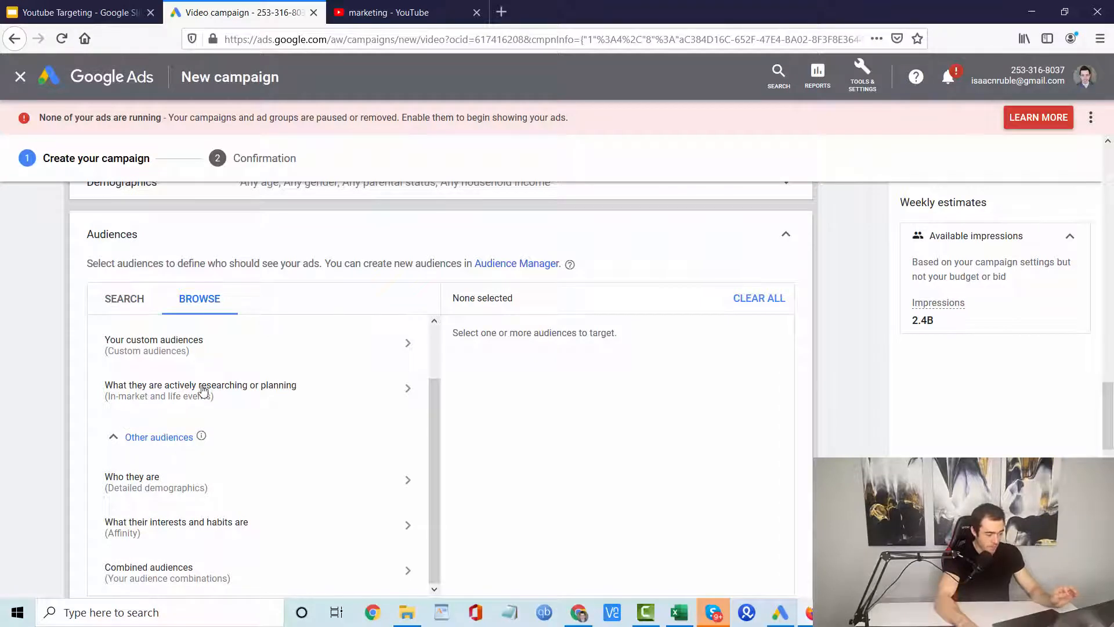
# Open the affinity audiences on interests and habits and expand the Technology category.
pyautogui.click(213, 533)
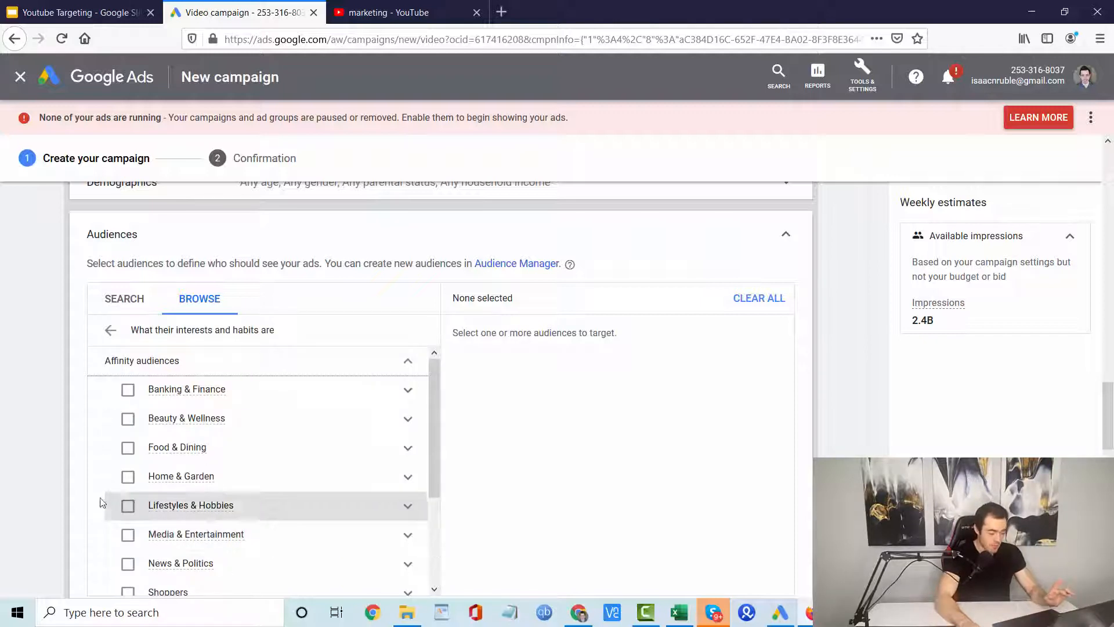
pyautogui.scroll(-1, 50, 477)
pyautogui.scroll(-1, 240, 410)
pyautogui.scroll(-3, 240, 409)
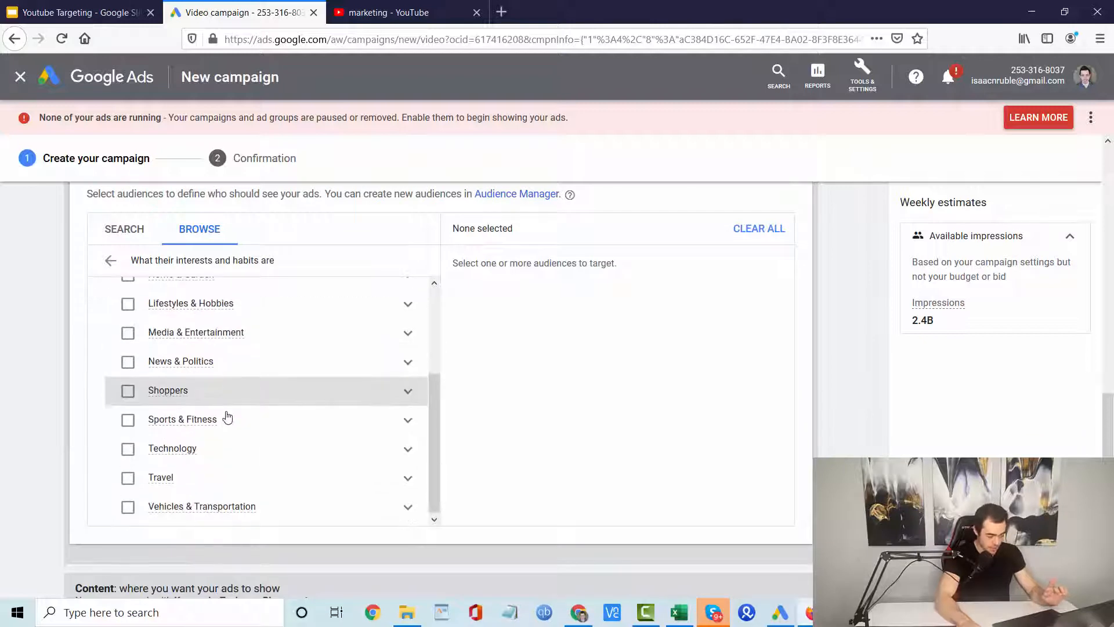
pyautogui.click(407, 479)
pyautogui.click(409, 412)
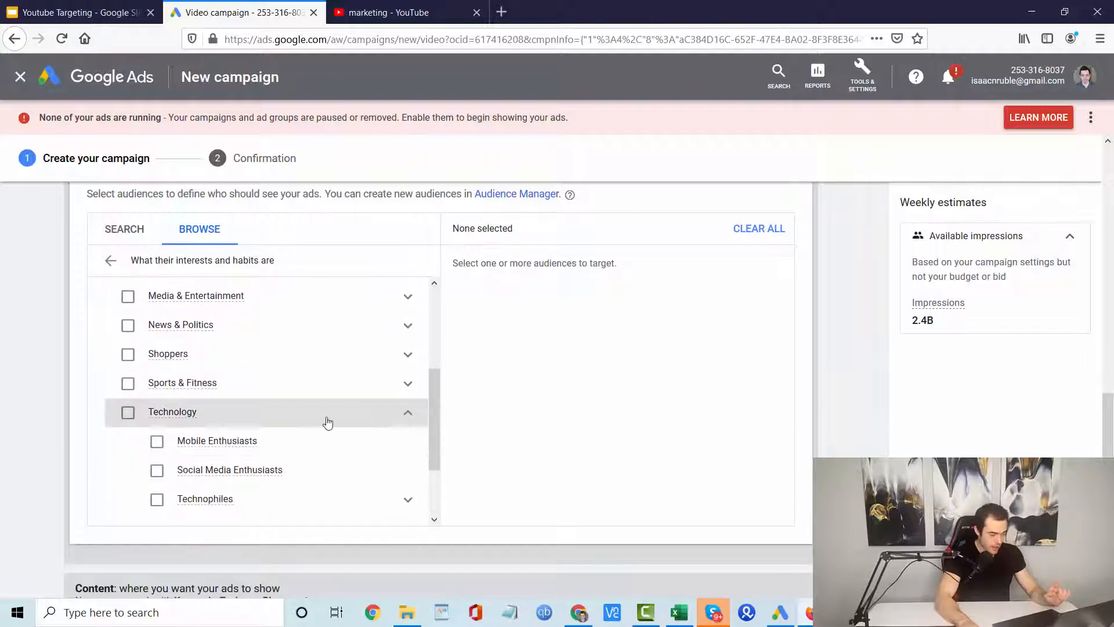
# Look through the whole list of affinity audience categories, from Banking & Finance onward.
pyautogui.scroll(3, 215, 483)
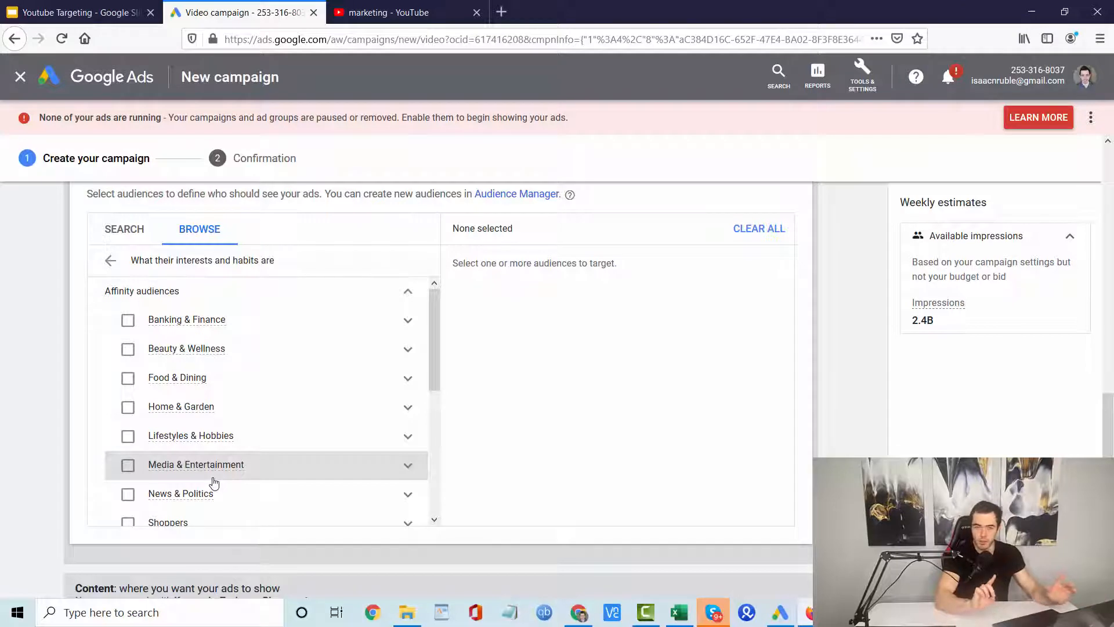
pyautogui.scroll(1, 214, 483)
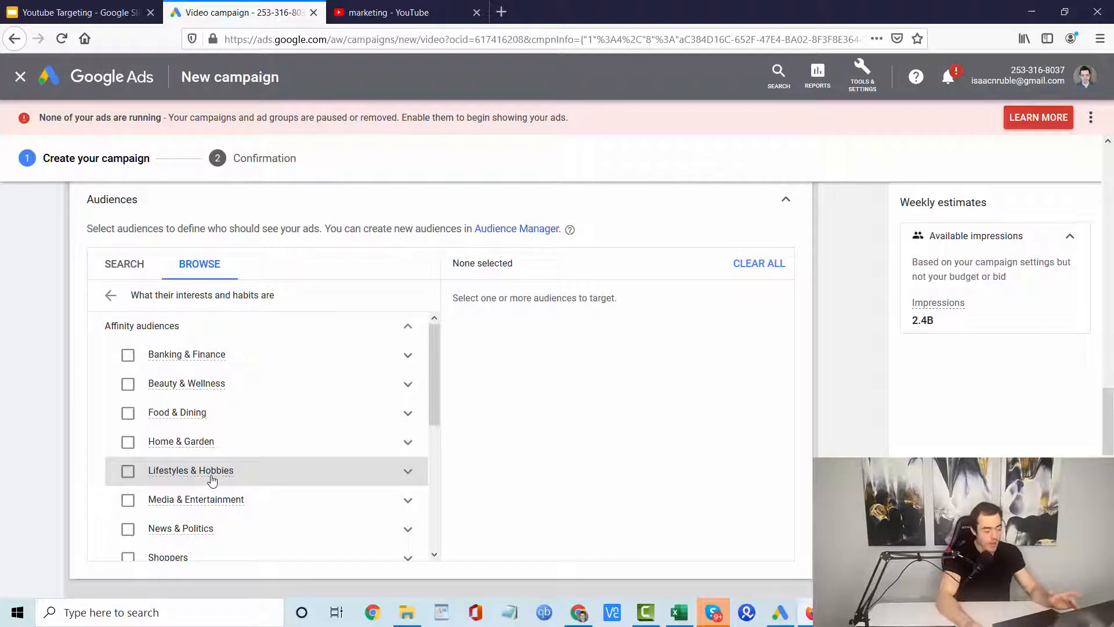
pyautogui.click(173, 451)
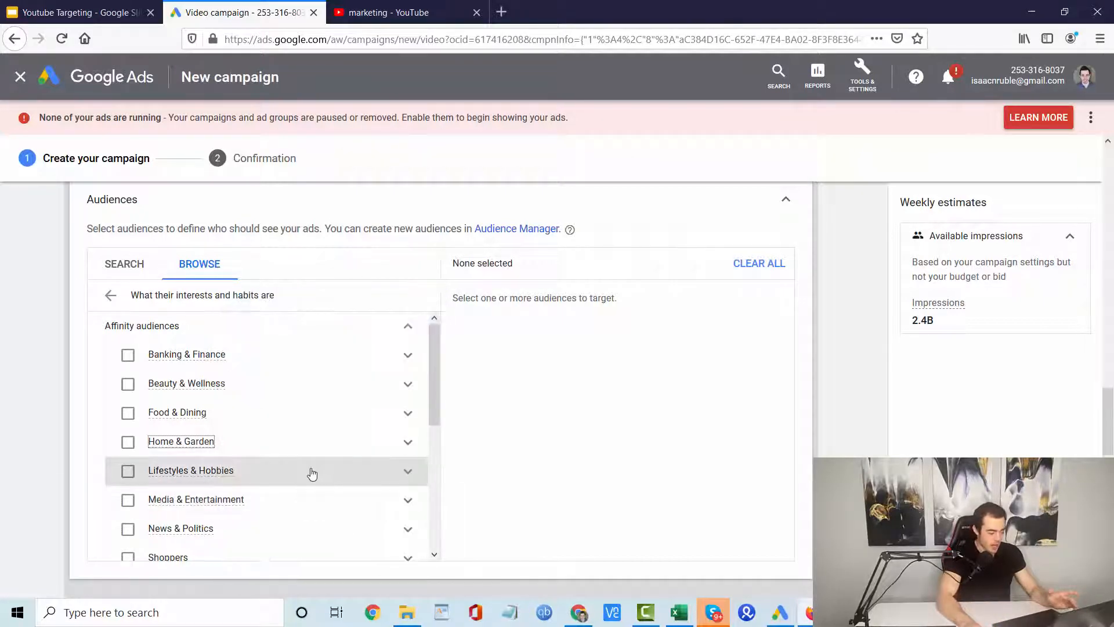
pyautogui.scroll(-5, 286, 464)
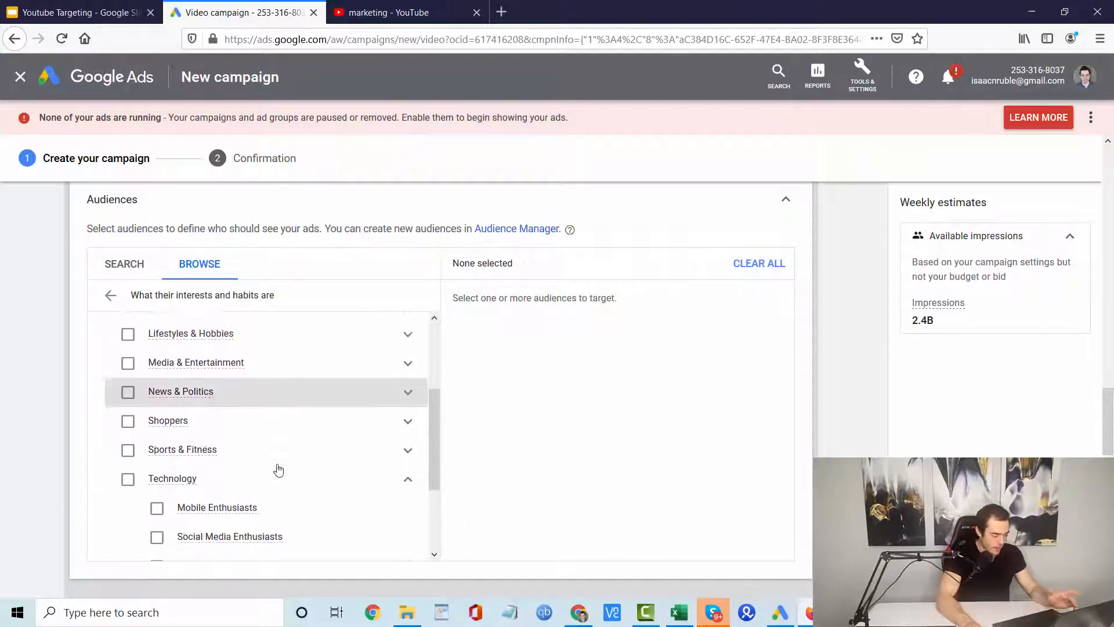
pyautogui.scroll(-4, 256, 468)
pyautogui.scroll(10, 255, 406)
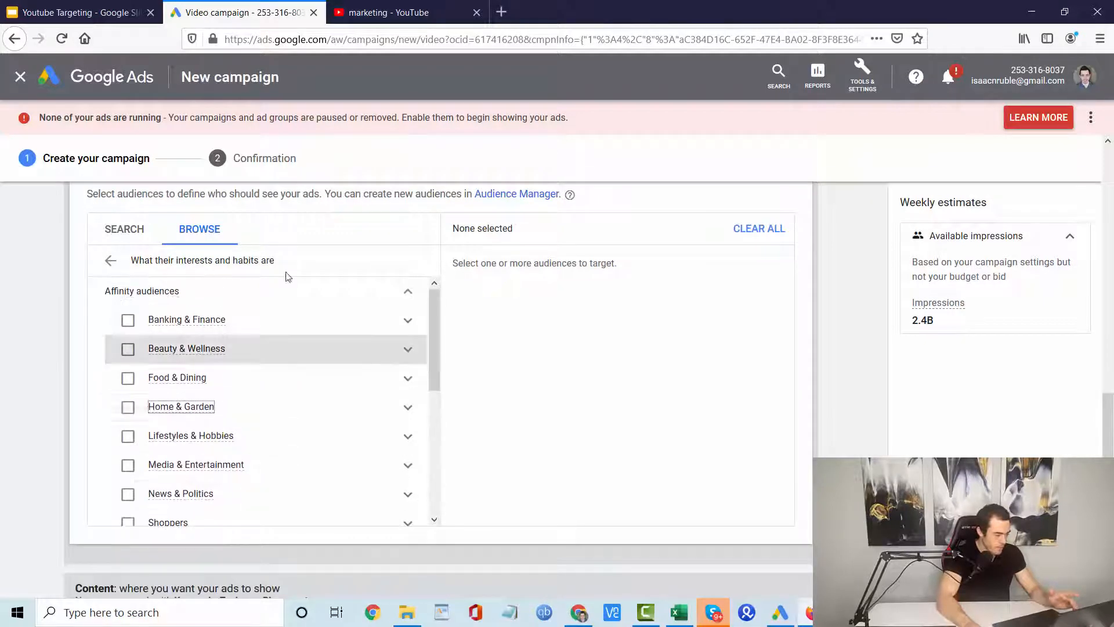
# Leave the affinity list and examine the in-market audiences people are actively researching, including Consumer Electronics.
pyautogui.click(111, 260)
pyautogui.scroll(1, 169, 423)
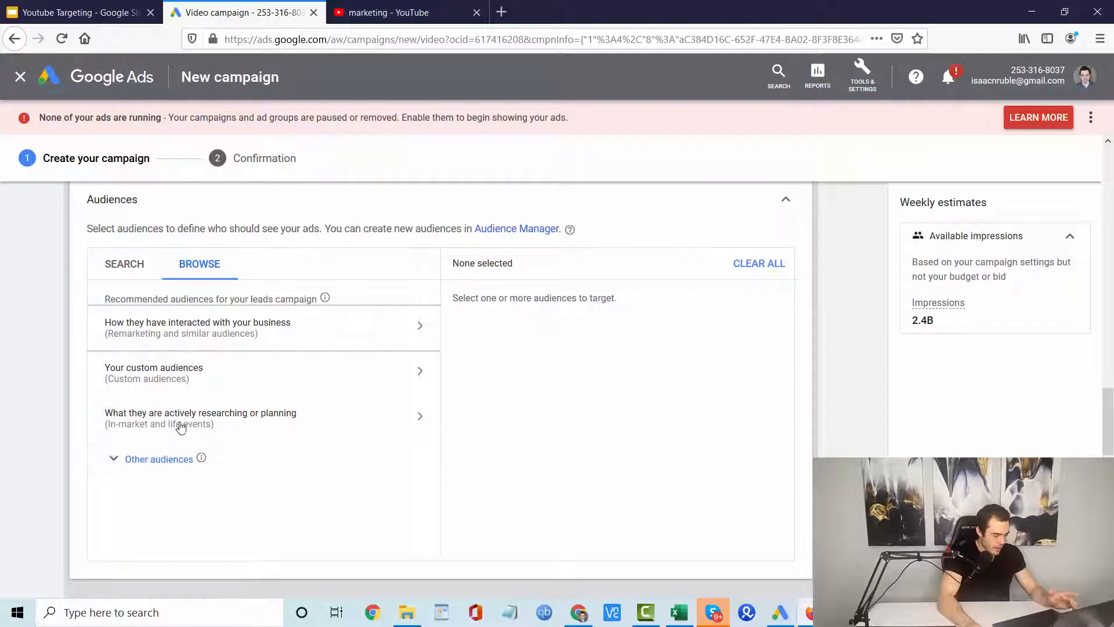
pyautogui.click(216, 427)
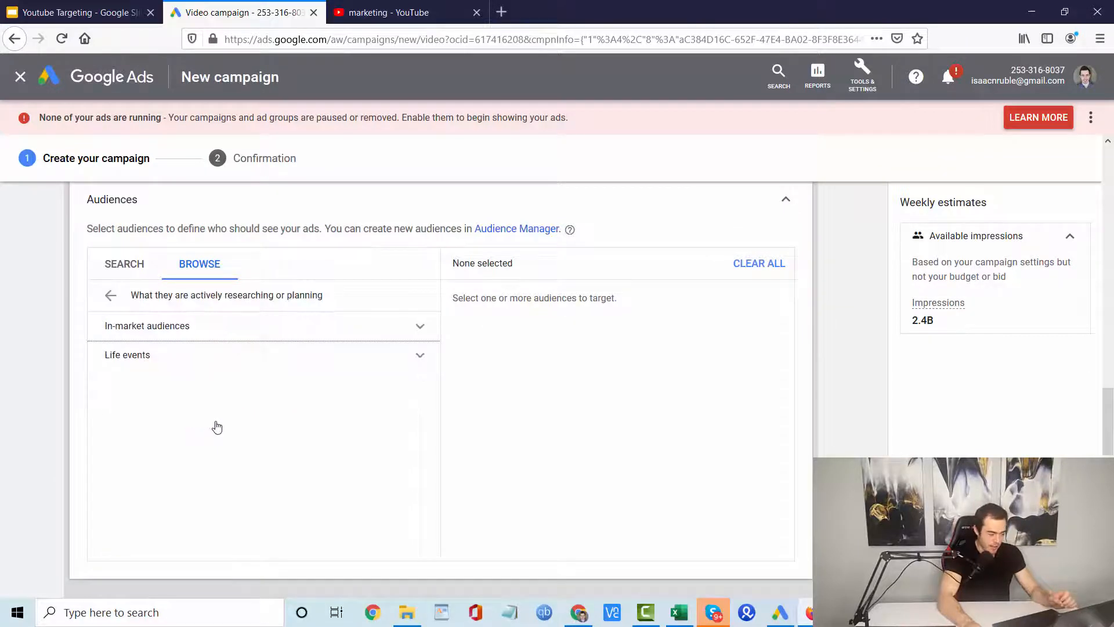
pyautogui.click(413, 325)
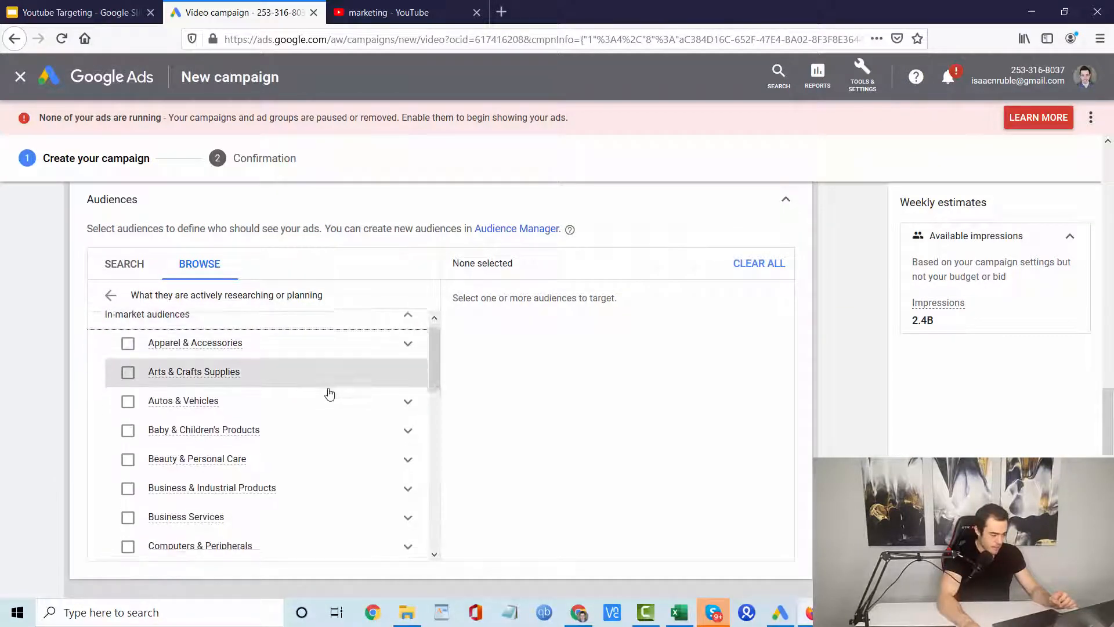
pyautogui.scroll(-3, 329, 394)
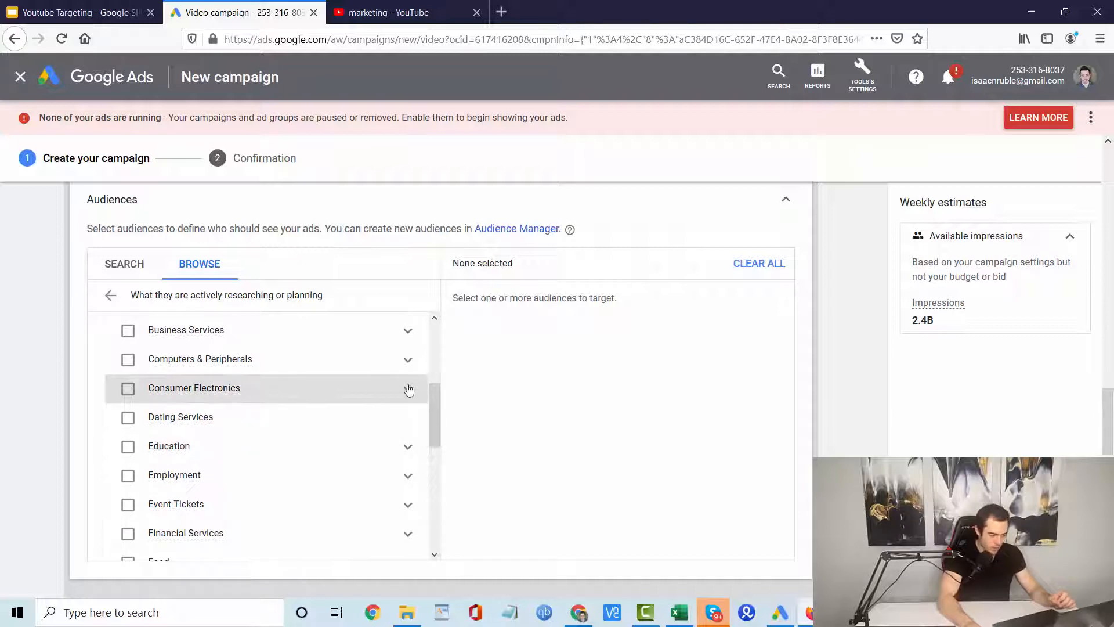
pyautogui.click(407, 388)
pyautogui.scroll(-6, 333, 437)
pyautogui.scroll(-4, 336, 441)
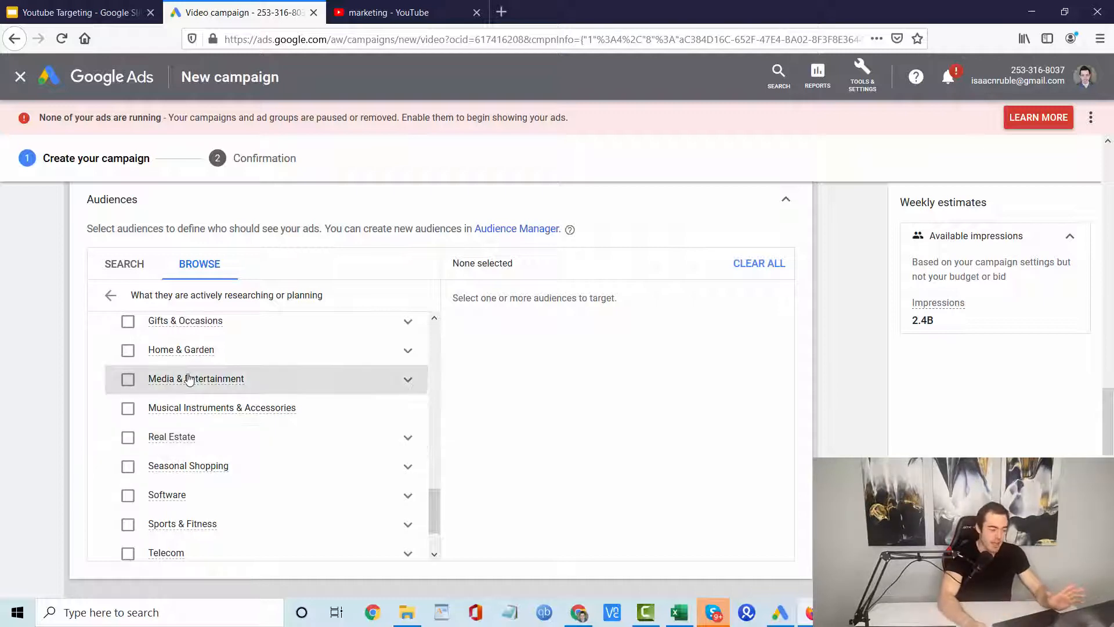
# Return to the main audience categories and show the detailed demographics, affinity and combined audiences entries.
pyautogui.click(110, 295)
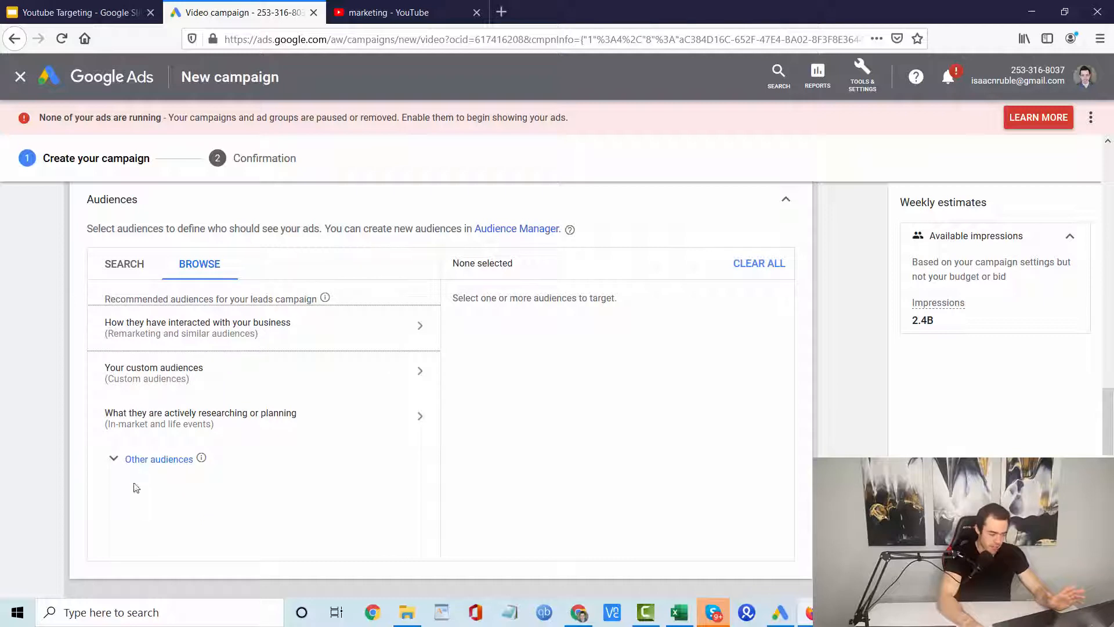
pyautogui.click(150, 464)
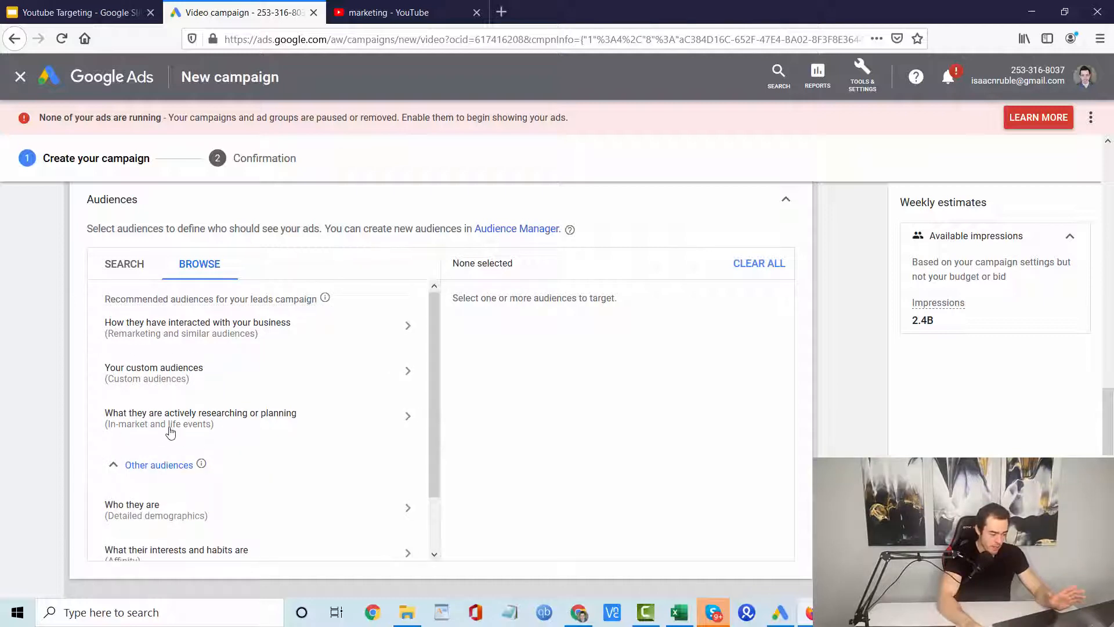
pyautogui.scroll(-1, 167, 443)
pyautogui.scroll(-1, 165, 458)
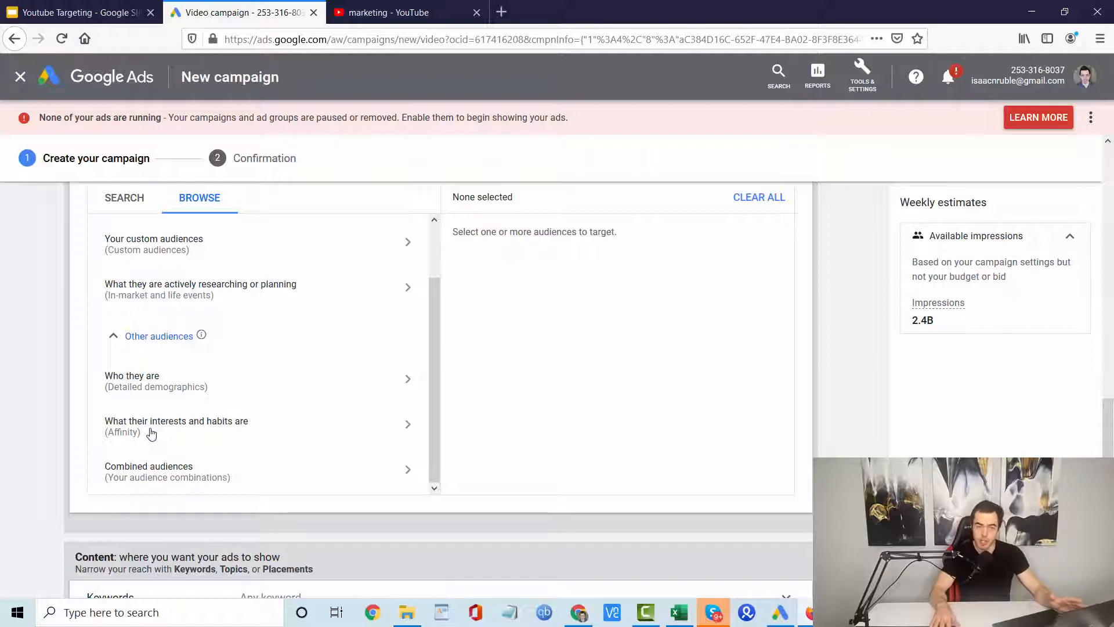
# Switch to the Youtube Targeting presentation in Google Slides and show the Topics slide.
pyautogui.click(129, 13)
pyautogui.click(83, 473)
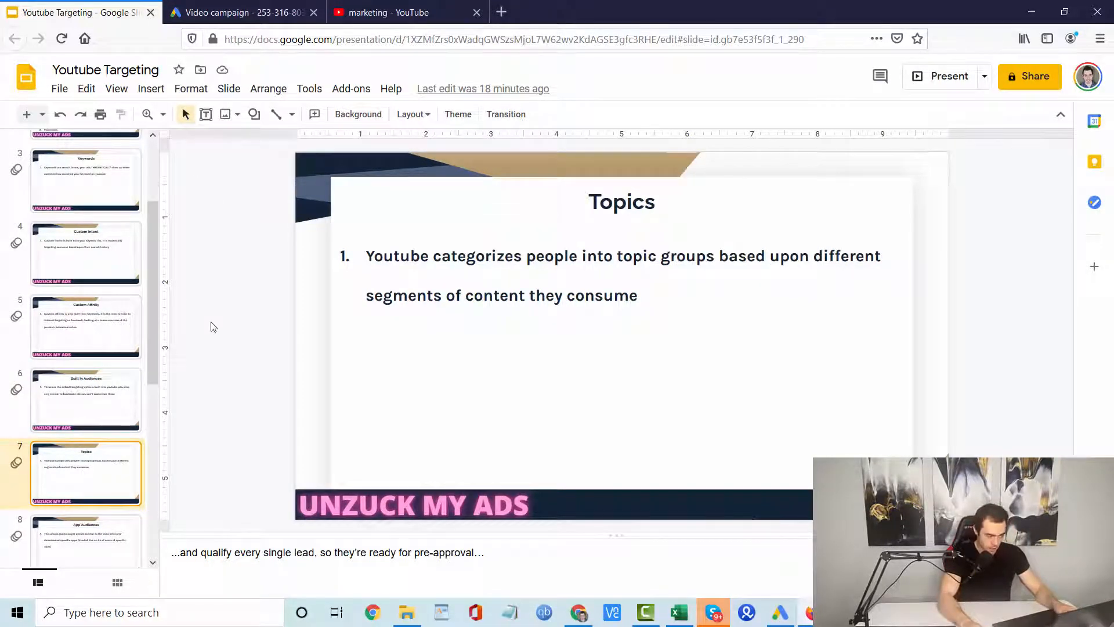
# Switch back to the Google Ads campaign, expand the Topics targeting and look through the available topics.
pyautogui.click(234, 14)
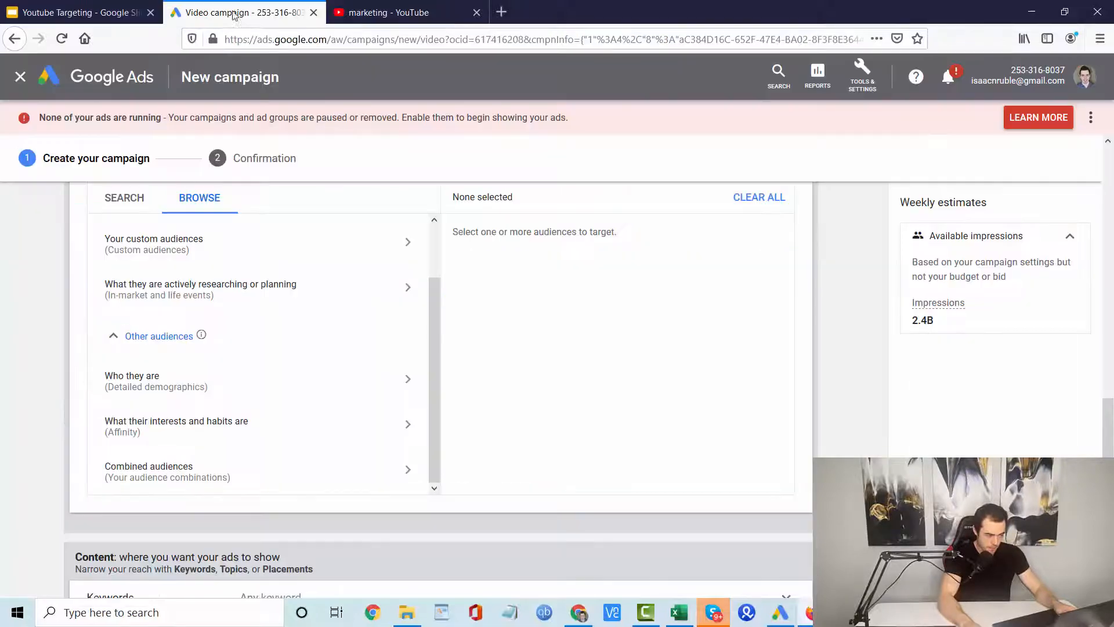
pyautogui.scroll(-3, 89, 391)
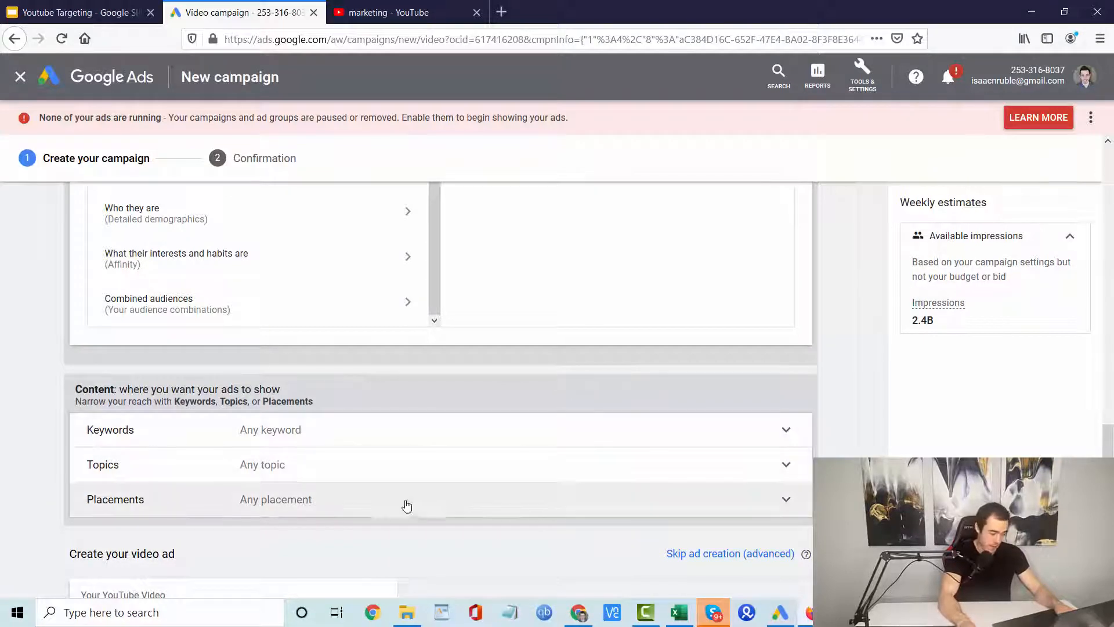
pyautogui.click(174, 470)
pyautogui.scroll(-2, 273, 487)
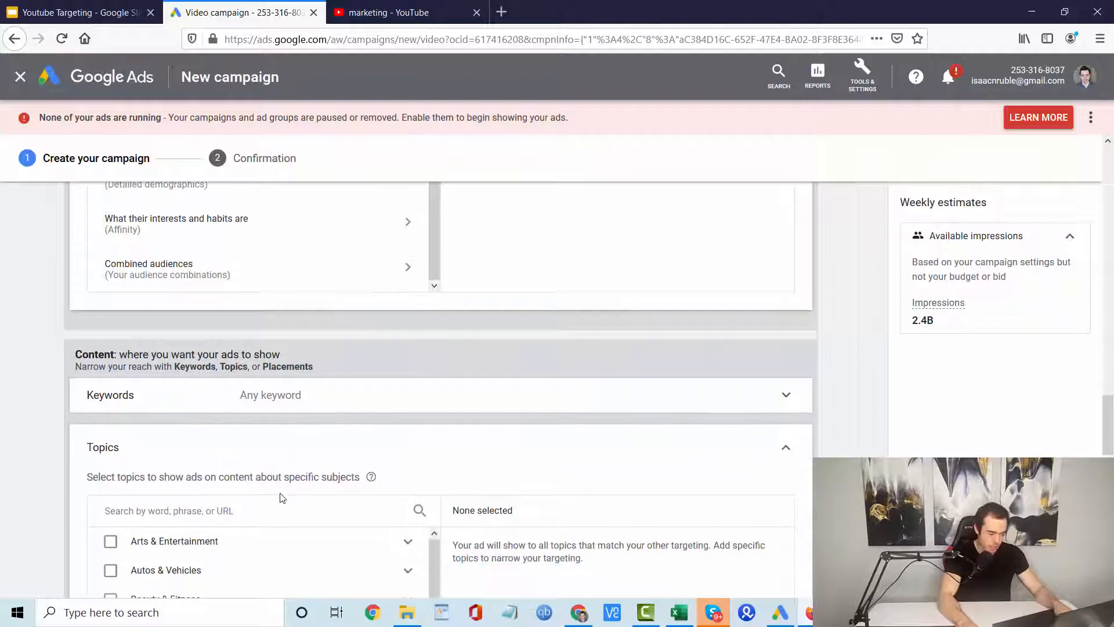
pyautogui.scroll(-3, 282, 500)
pyautogui.scroll(-2, 69, 517)
pyautogui.scroll(-4, 124, 537)
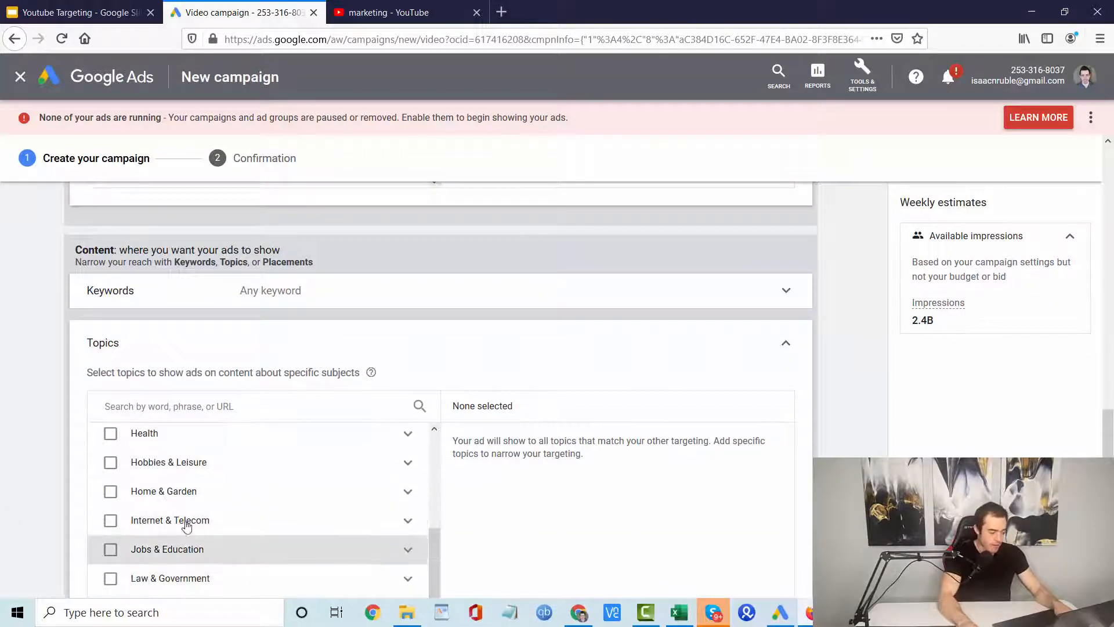
# Go to the Google Slides presentation and review the Built In Audiences slide and the Topics slide.
pyautogui.click(17, 11)
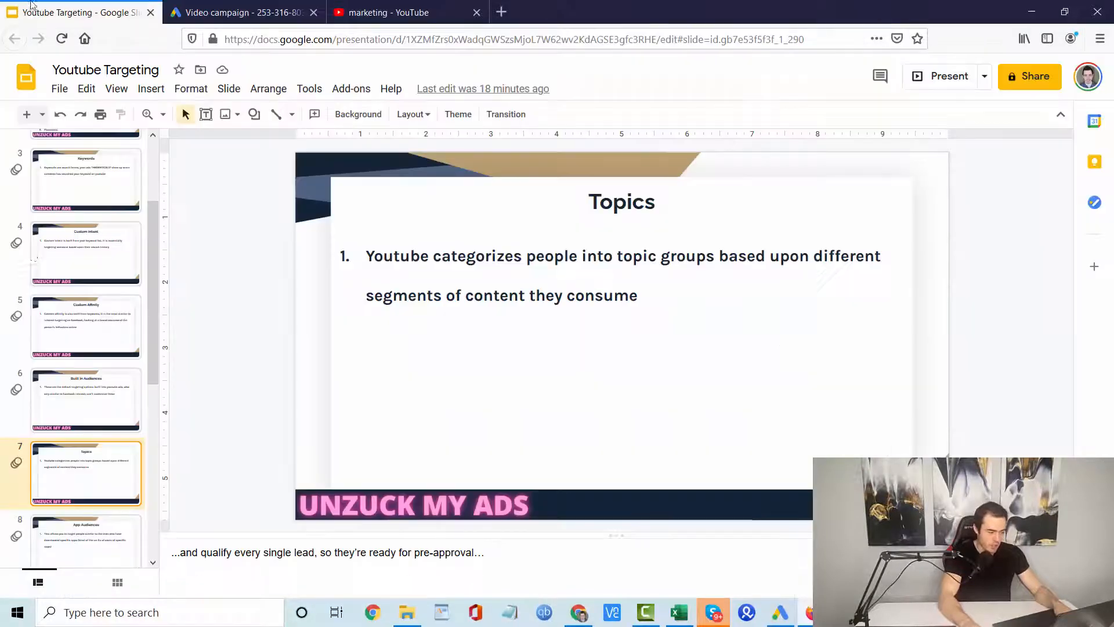
pyautogui.click(77, 404)
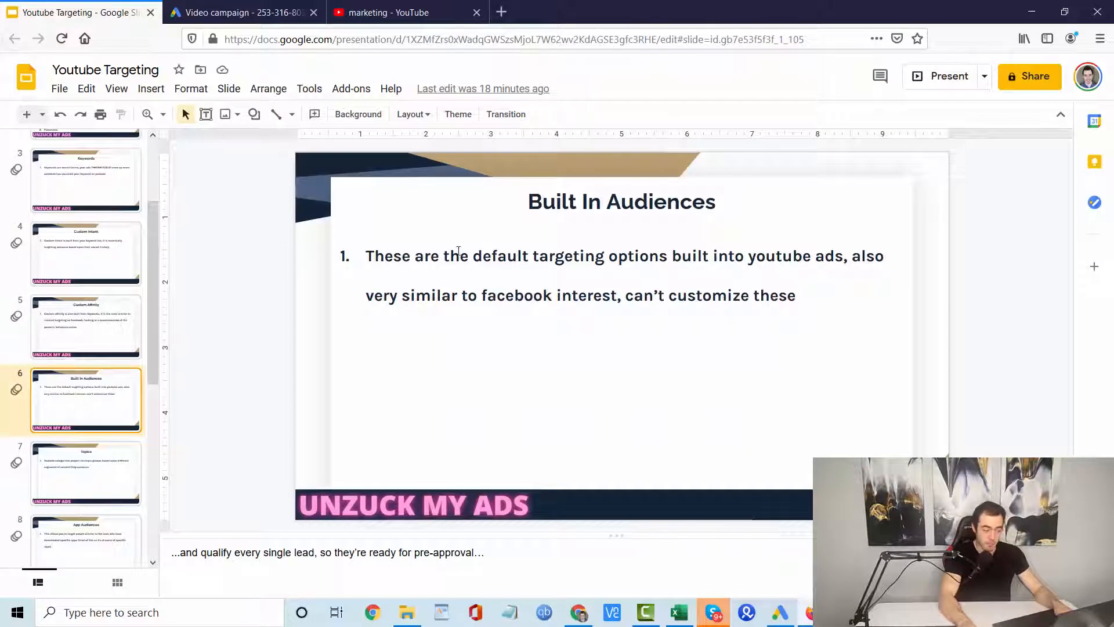
pyautogui.click(124, 468)
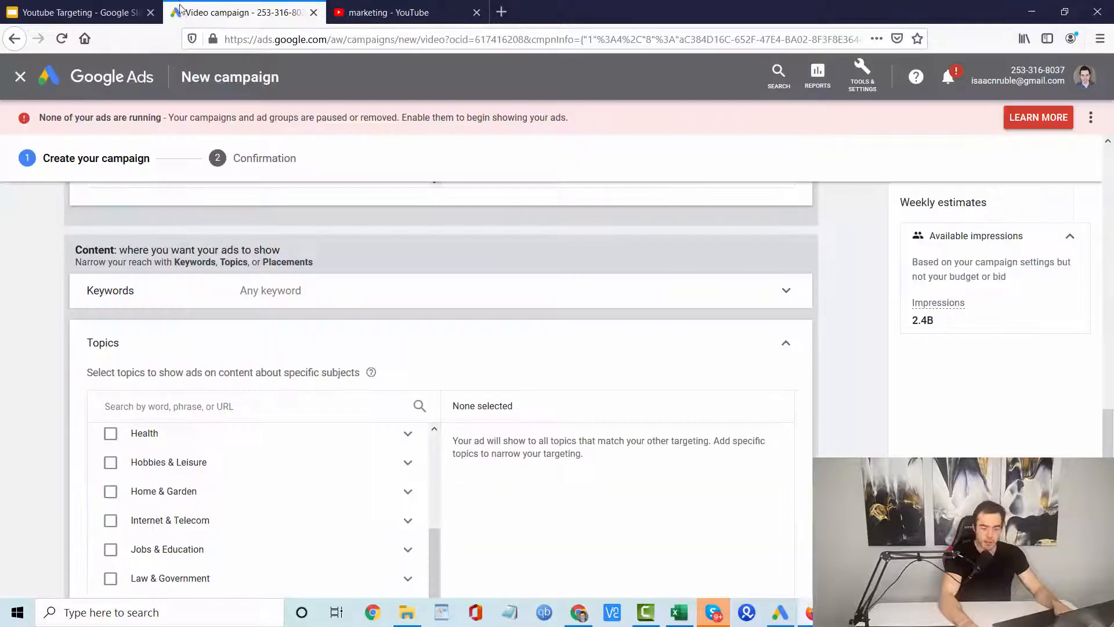
# Return to the Google Ads campaign and examine more of the topic list past Law & Government.
pyautogui.click(180, 14)
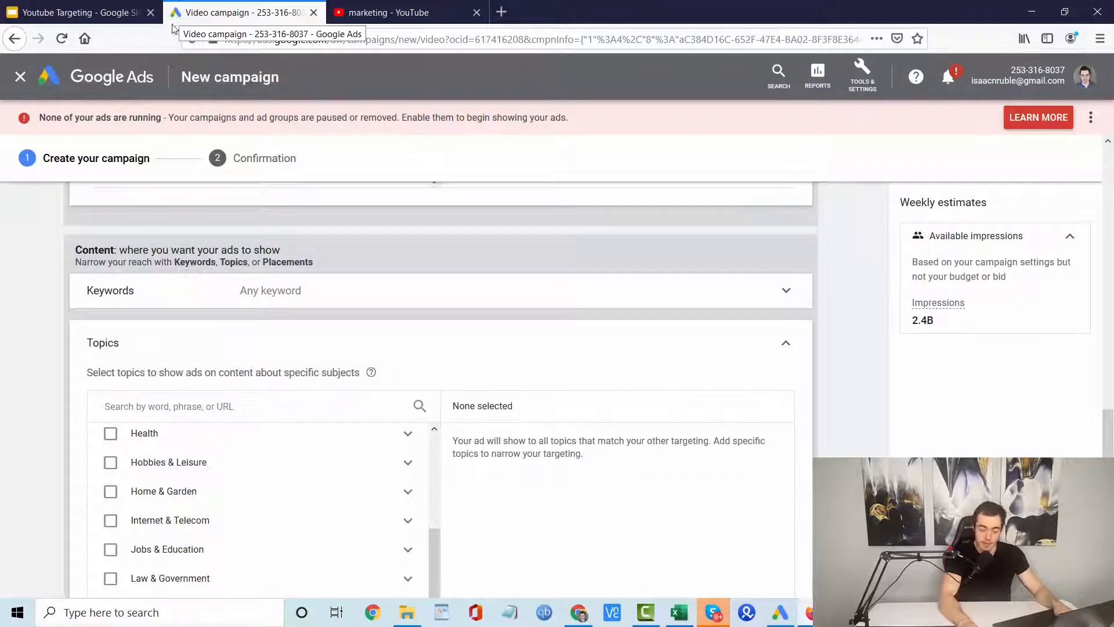
pyautogui.scroll(-2, 116, 499)
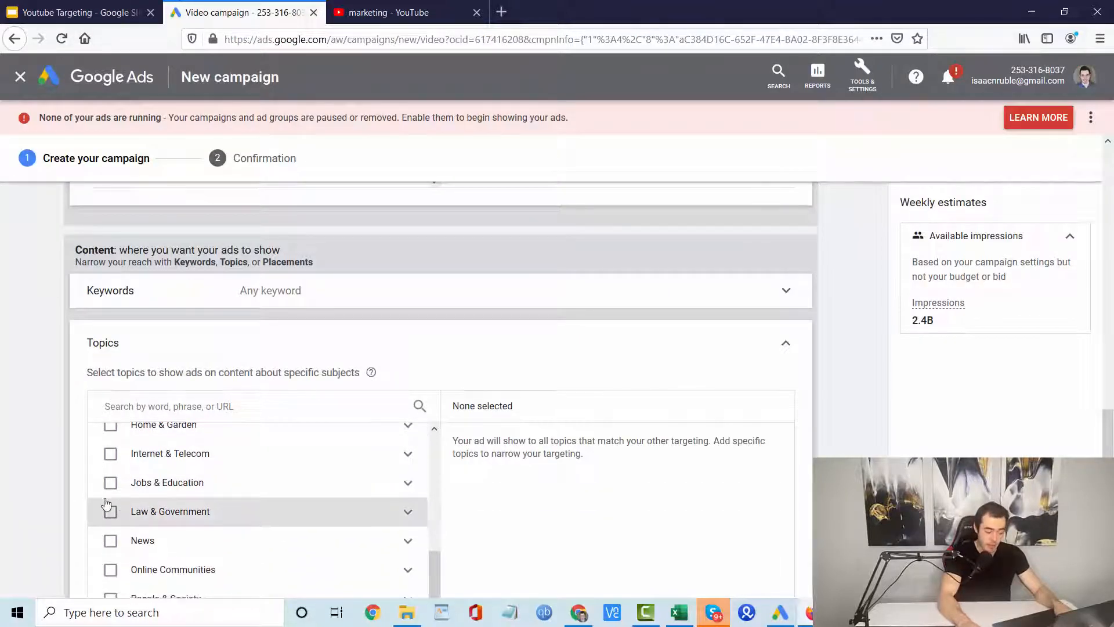
# Look through the topics below Law & Government down to World Localities, including the subtopics of Real Estate.
pyautogui.scroll(-3, 110, 511)
pyautogui.scroll(-1, 35, 510)
pyautogui.scroll(-1, 51, 509)
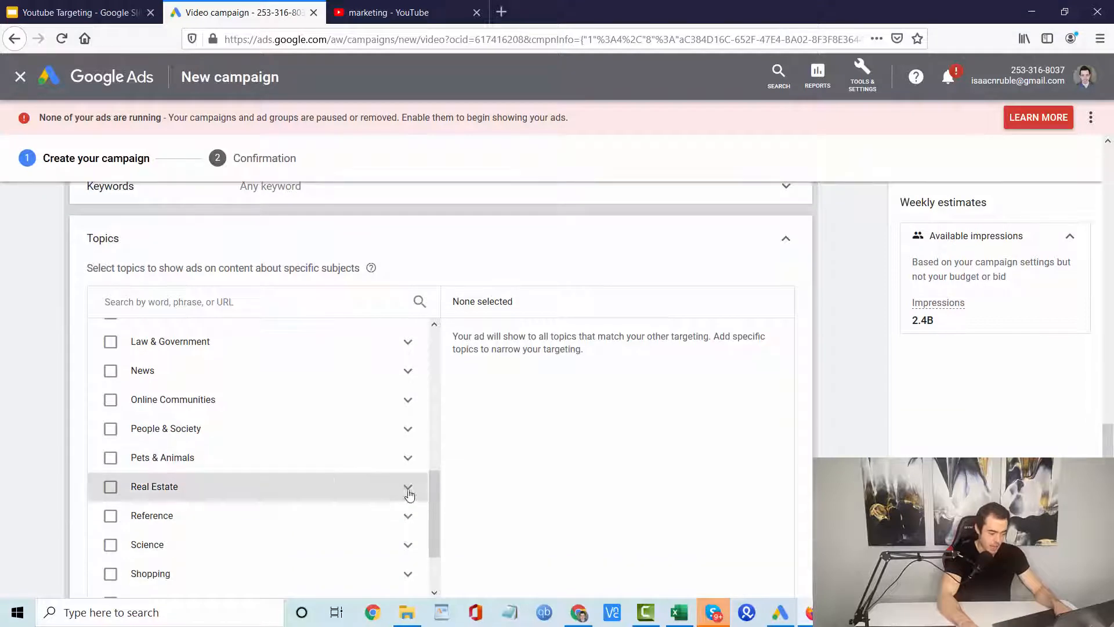
pyautogui.scroll(-3, 405, 493)
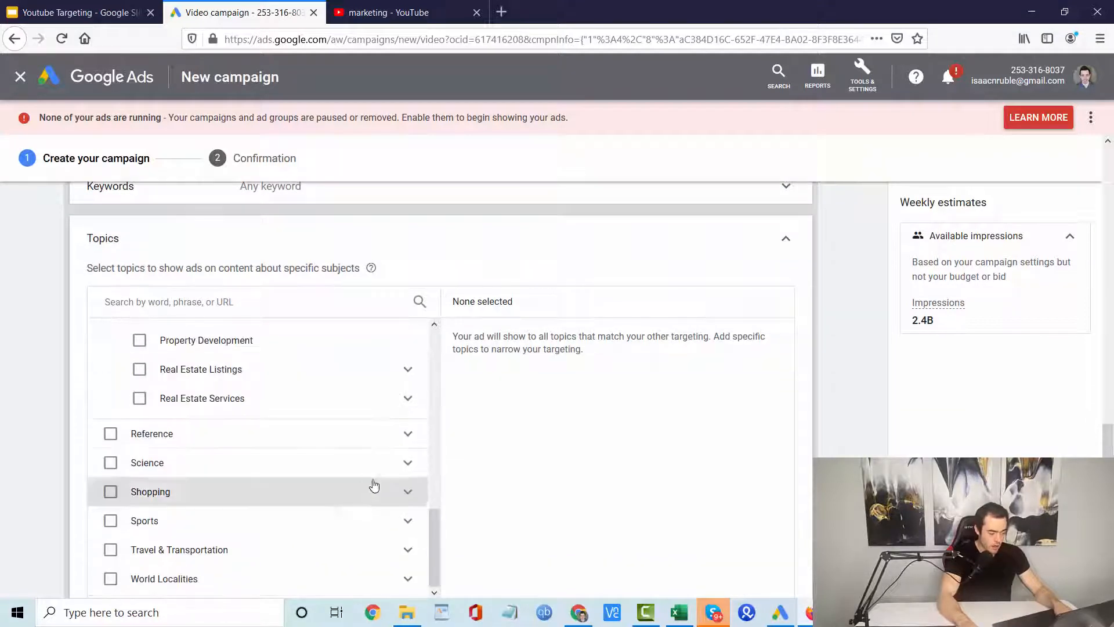
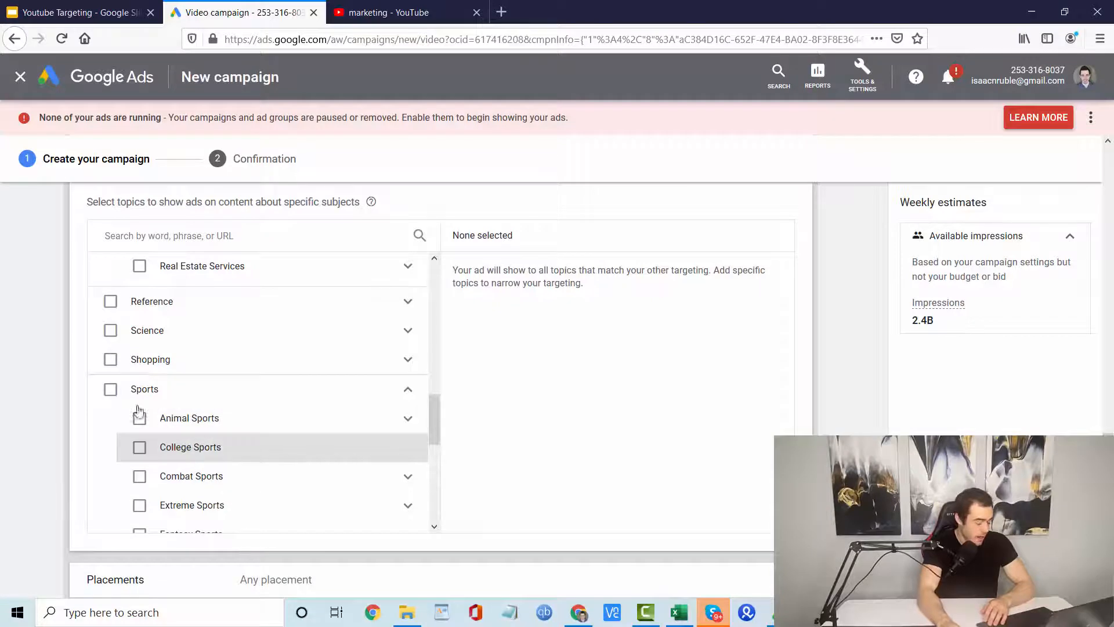
# Select the College Sports topic under Sports for the campaign's topic targeting.
pyautogui.click(140, 420)
pyautogui.click(140, 420)
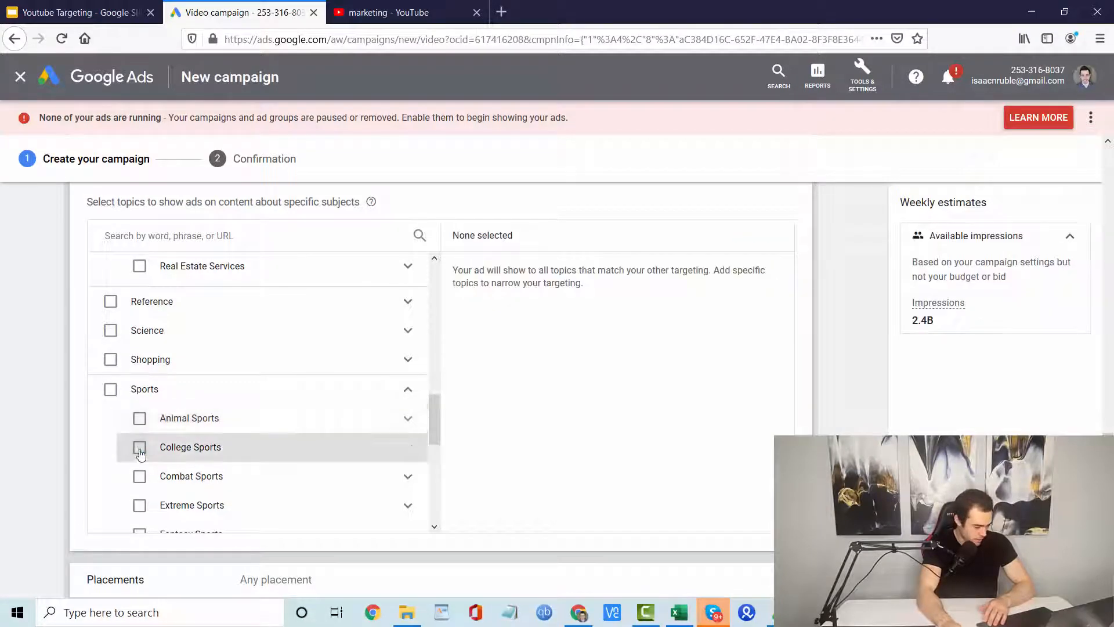
pyautogui.click(140, 457)
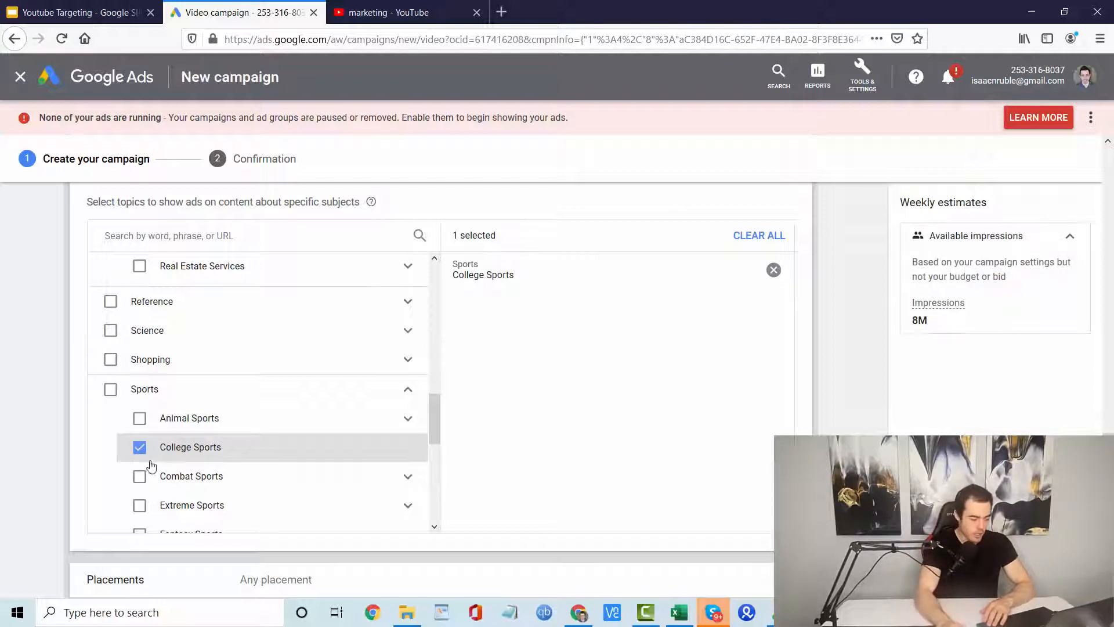
pyautogui.scroll(5, 325, 406)
pyautogui.scroll(7, 334, 448)
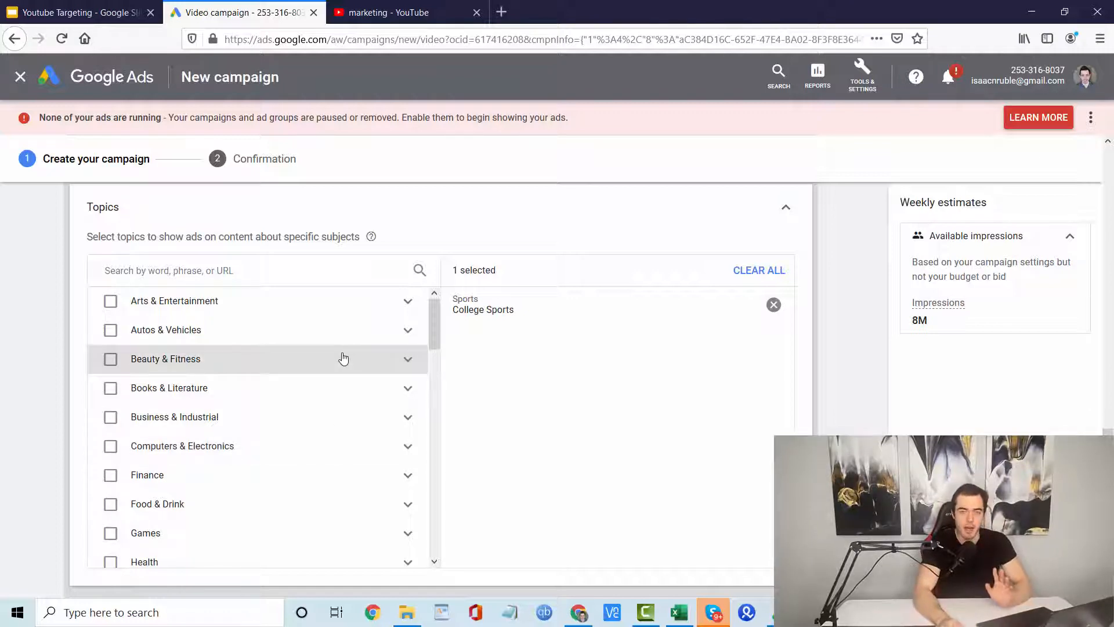
# Switch to the Youtube Targeting presentation in Google Slides and show the App Audiences slide.
pyautogui.click(62, 14)
pyautogui.scroll(-1, 81, 418)
pyautogui.click(97, 468)
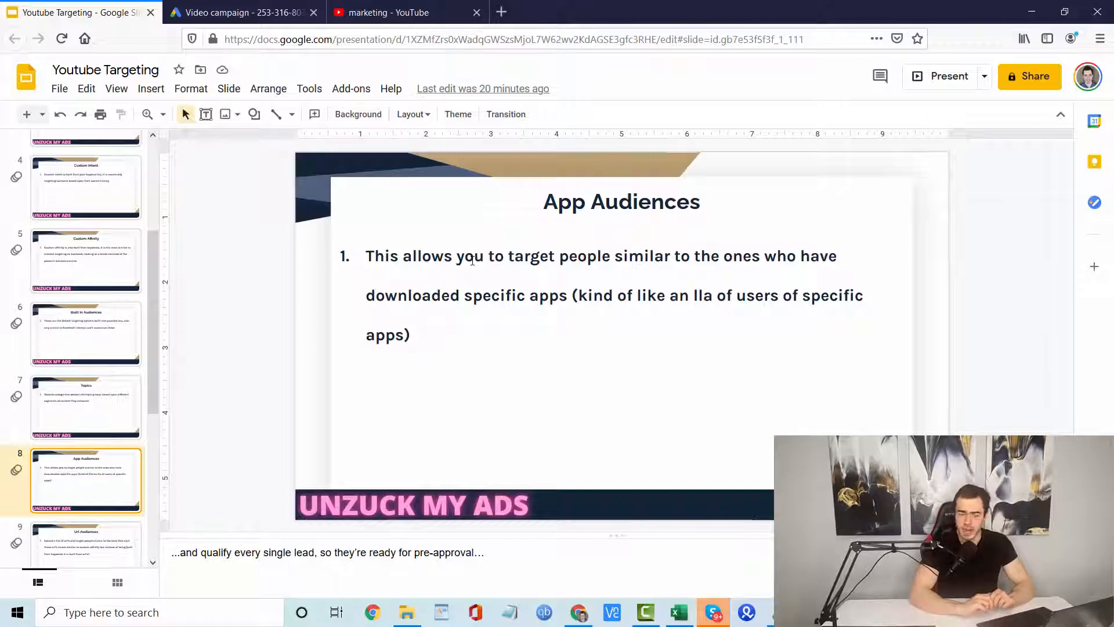
# Return to Google Ads and leave the new video campaign without saving it.
pyautogui.click(203, 7)
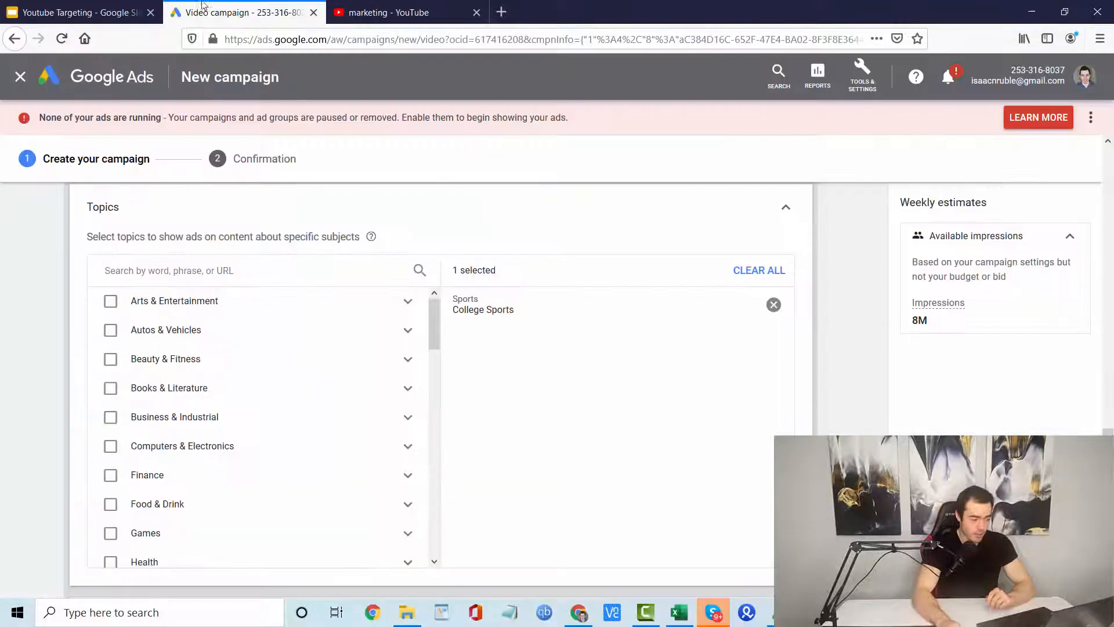
pyautogui.click(20, 76)
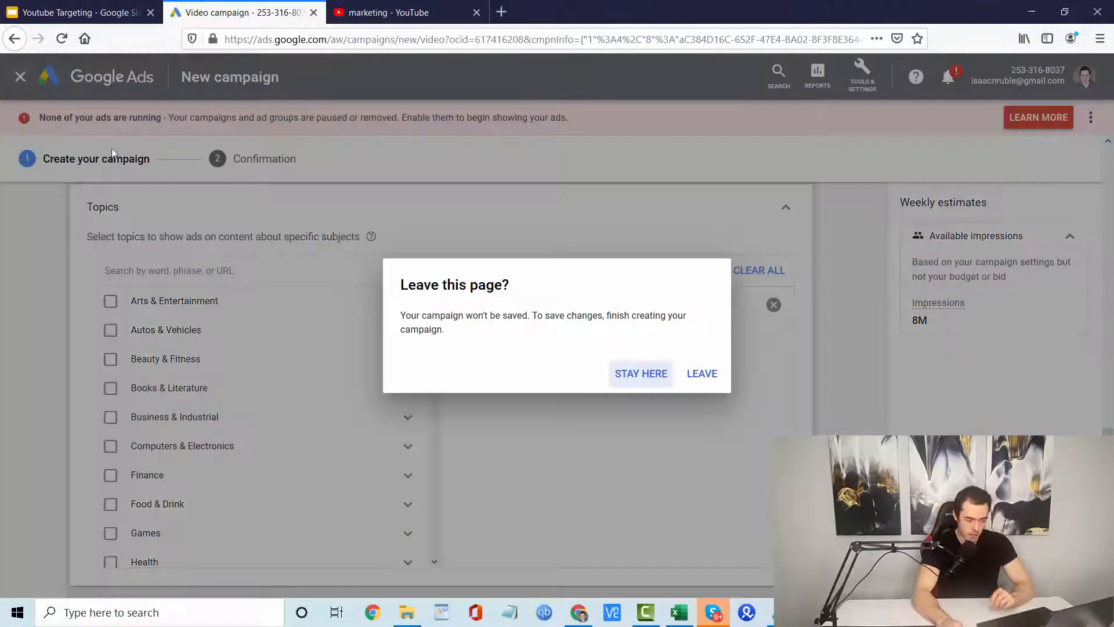
pyautogui.click(692, 376)
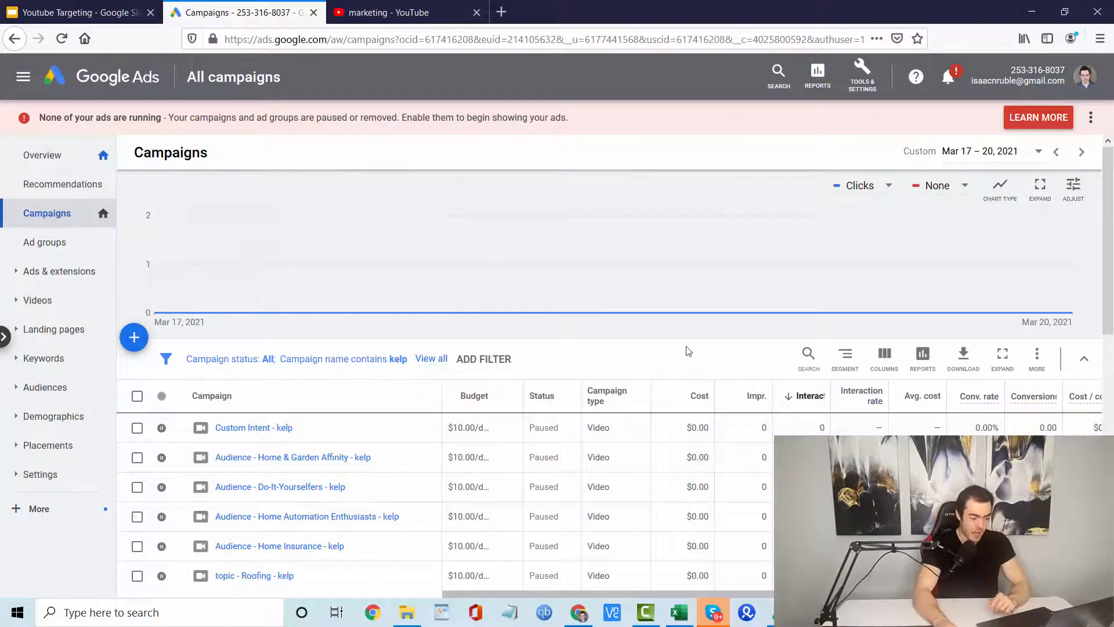
# Start a new custom audience in Audience manager, based only on people who use types of apps.
pyautogui.click(873, 70)
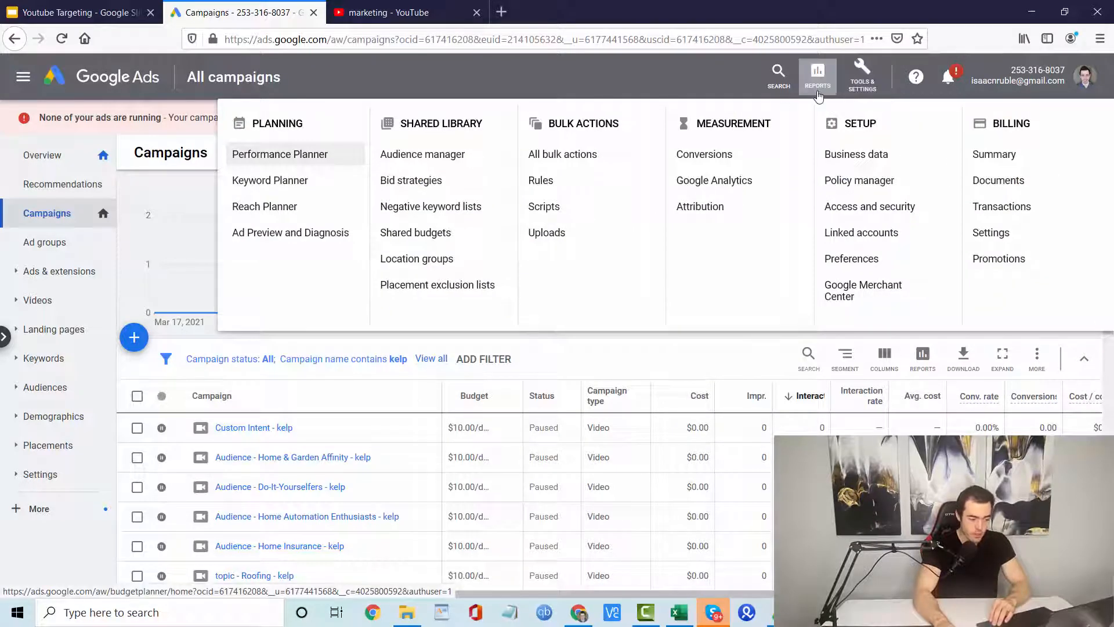
pyautogui.click(460, 153)
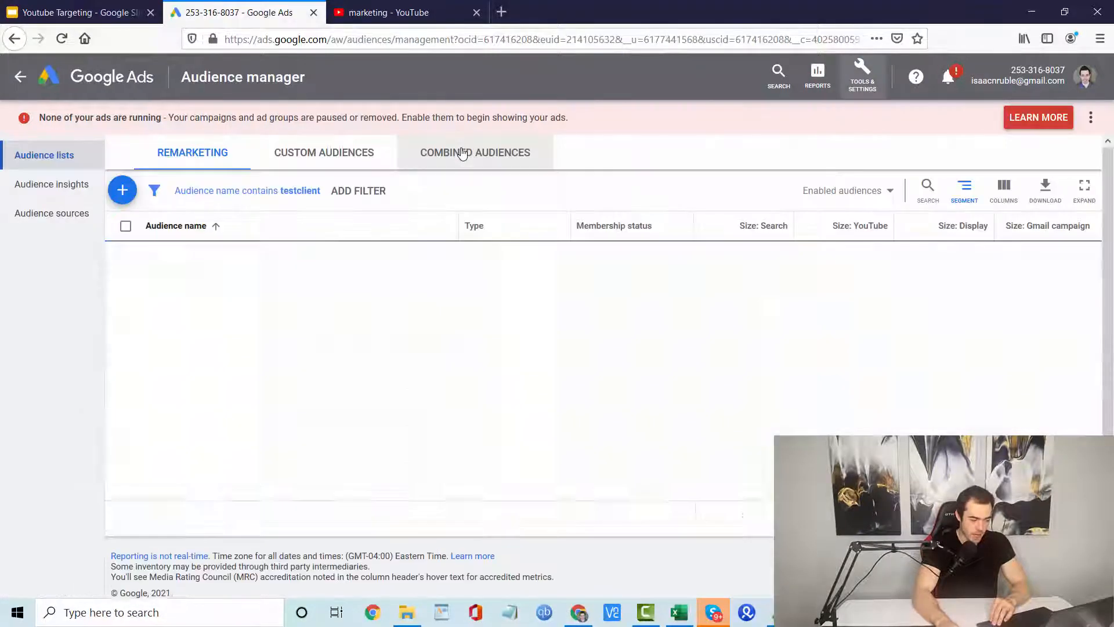
pyautogui.click(353, 155)
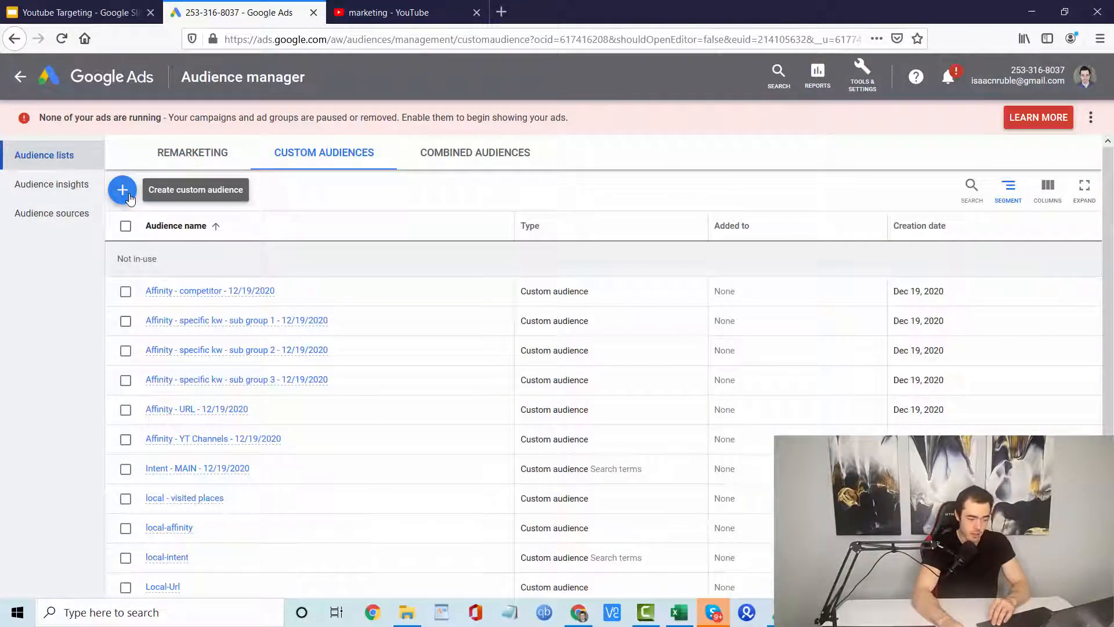
pyautogui.click(123, 190)
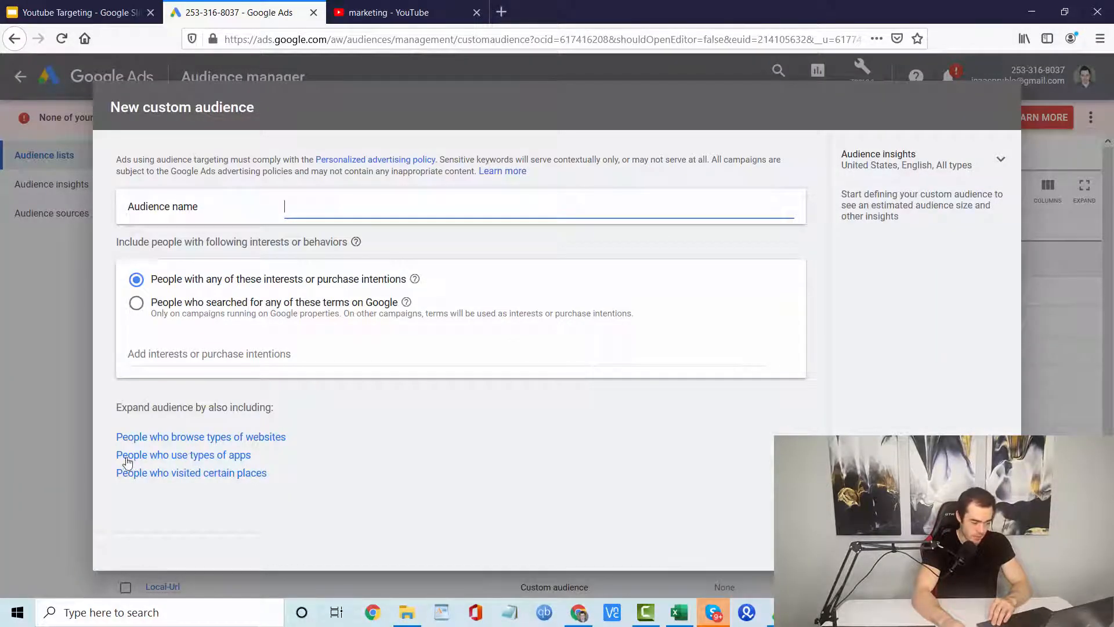
pyautogui.click(205, 457)
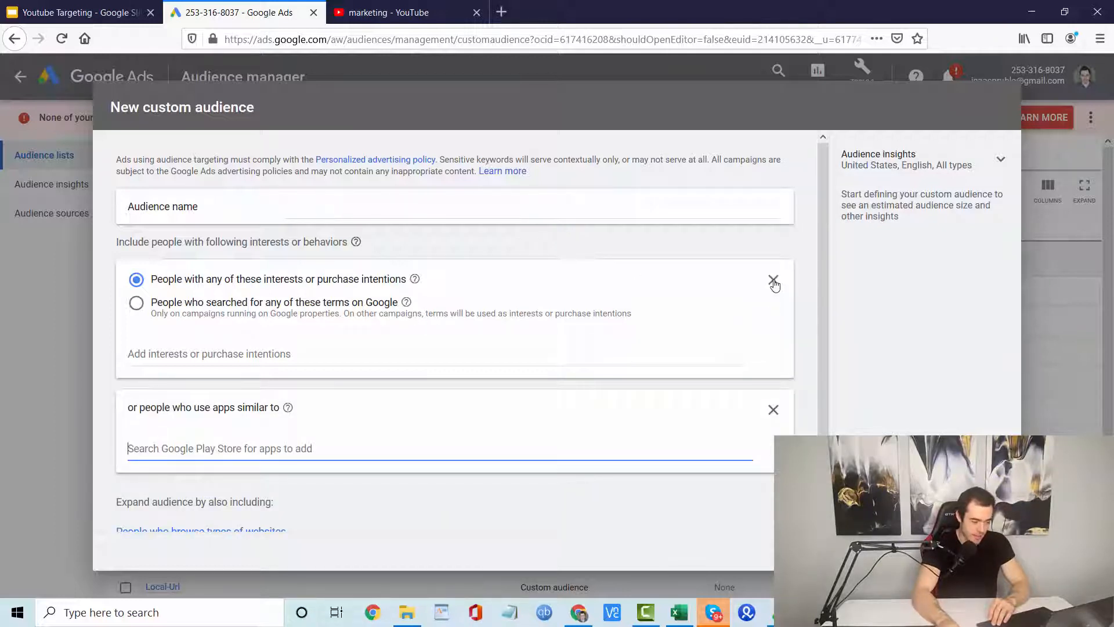
pyautogui.click(773, 280)
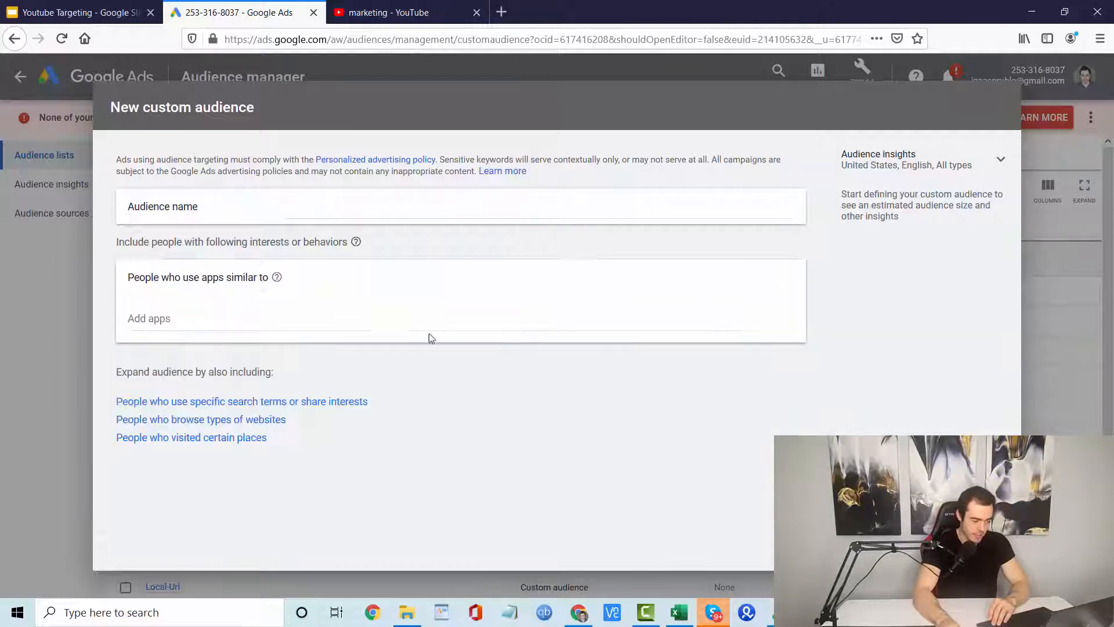
# Search the apps for clickfunnels and add Click Funnels by Click Soft and ClickFunnels Stats to the audience.
pyautogui.click(237, 316)
pyautogui.write('clic')
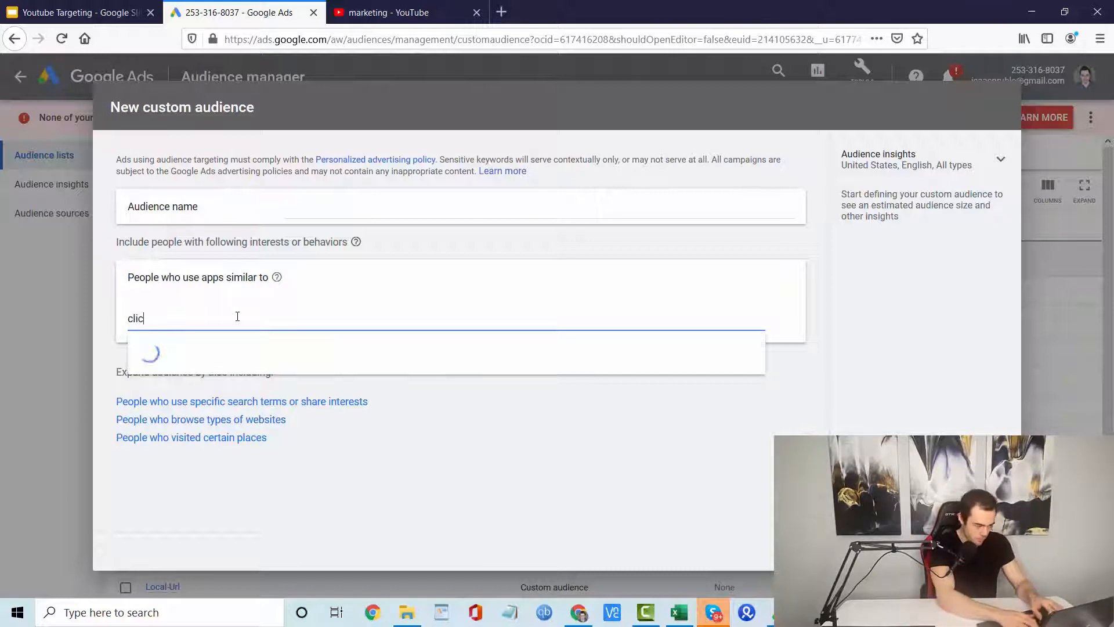
pyautogui.write('kfunnels')
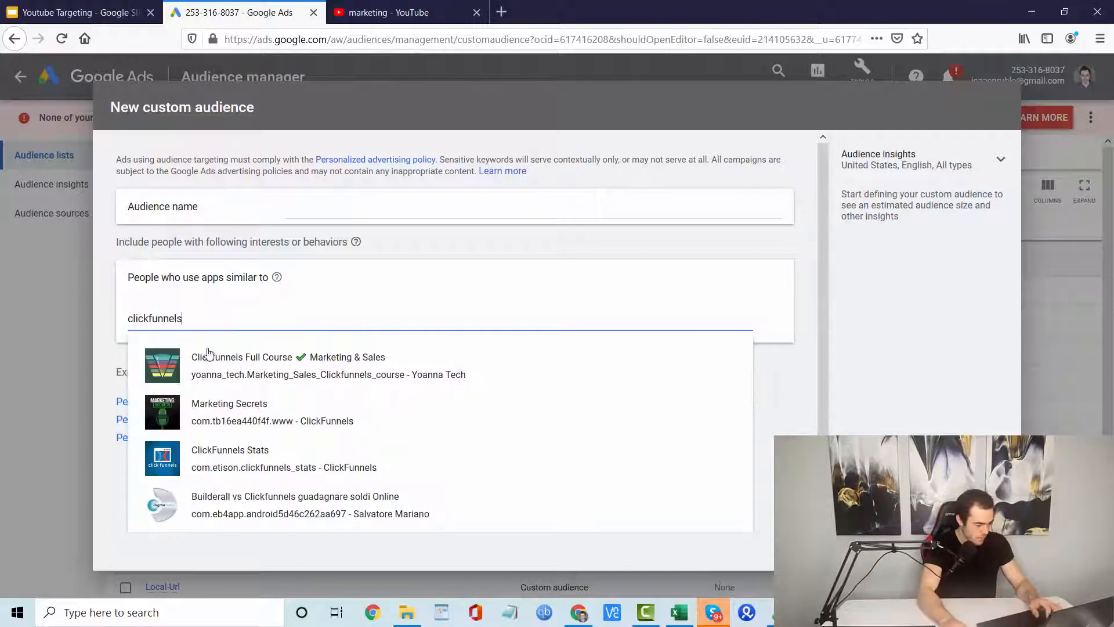
pyautogui.scroll(-2, 270, 412)
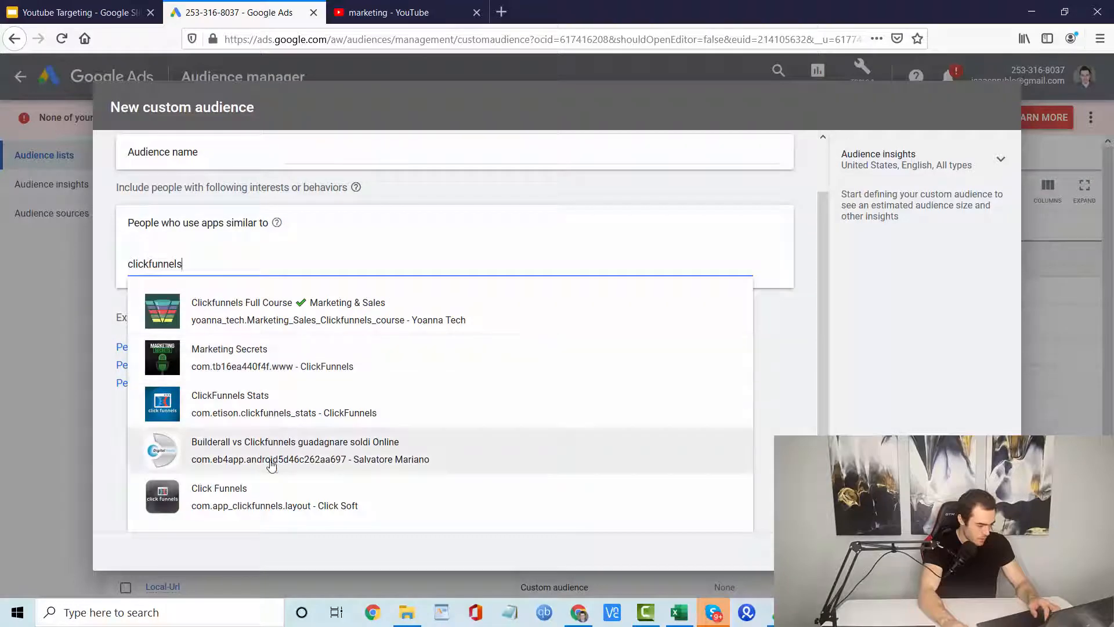
pyautogui.click(268, 493)
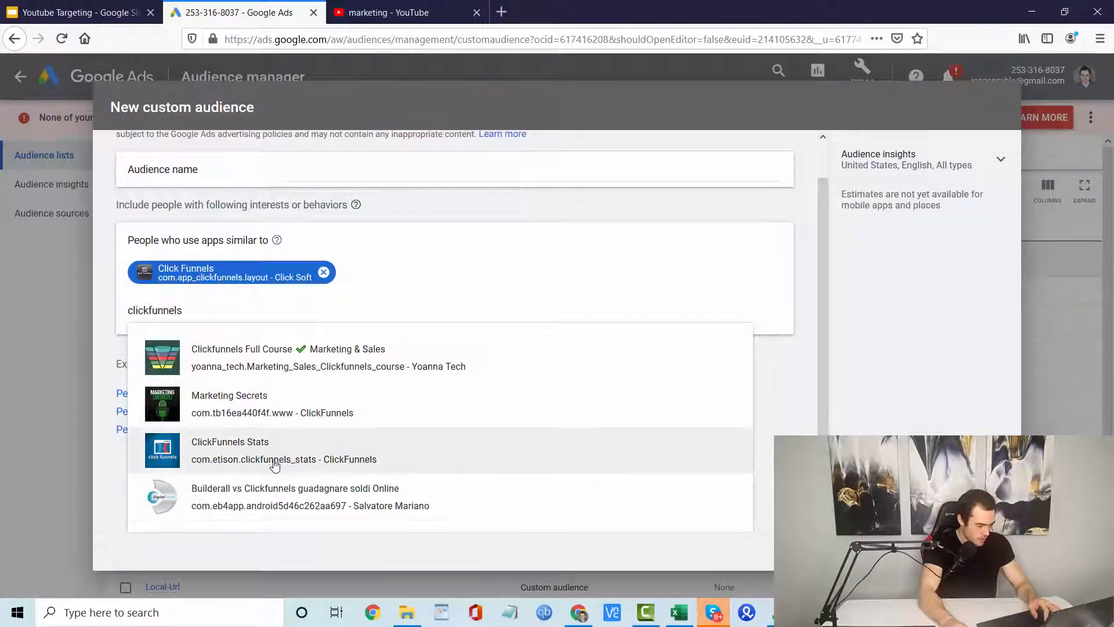
pyautogui.click(274, 464)
pyautogui.click(819, 363)
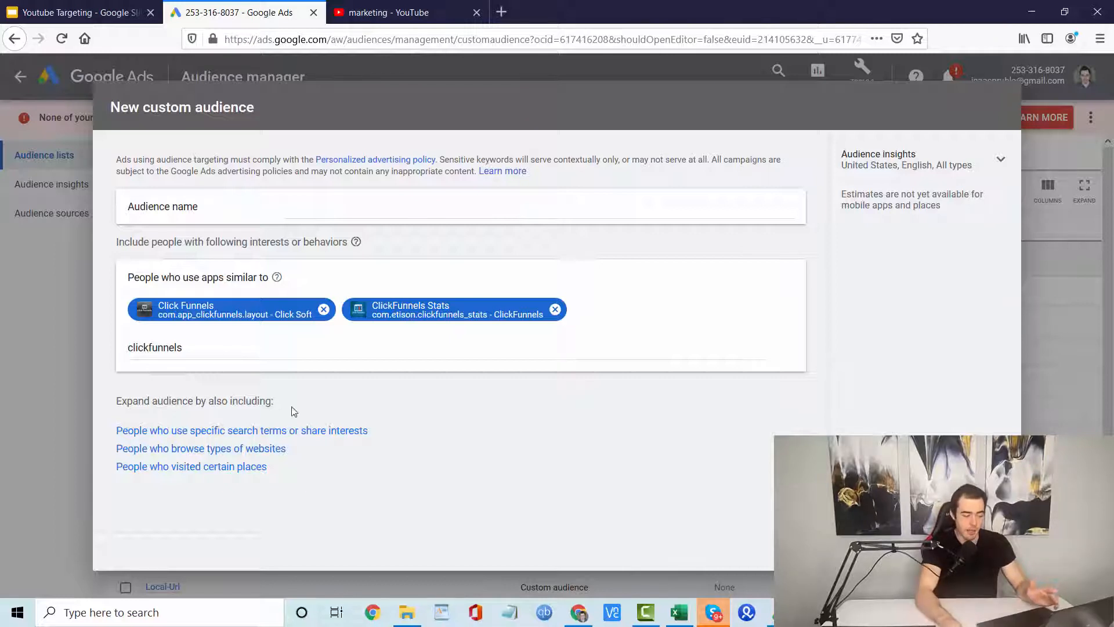
# Clear the leftover app search text and expand the Audience insights settings.
pyautogui.click(223, 342)
pyautogui.press('BackSpace')
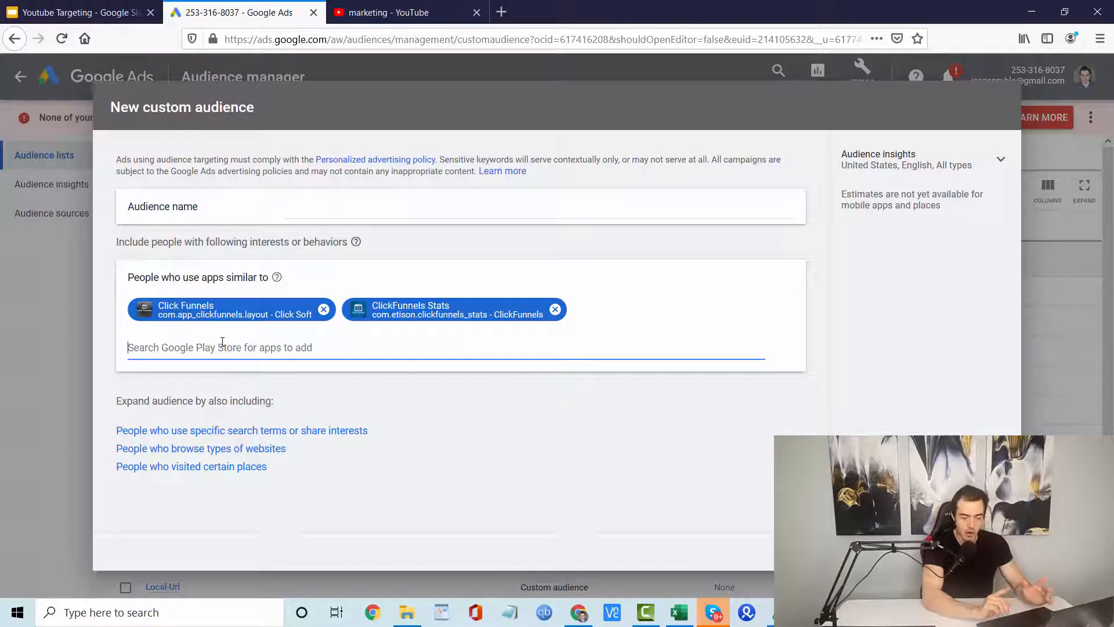
pyautogui.click(996, 162)
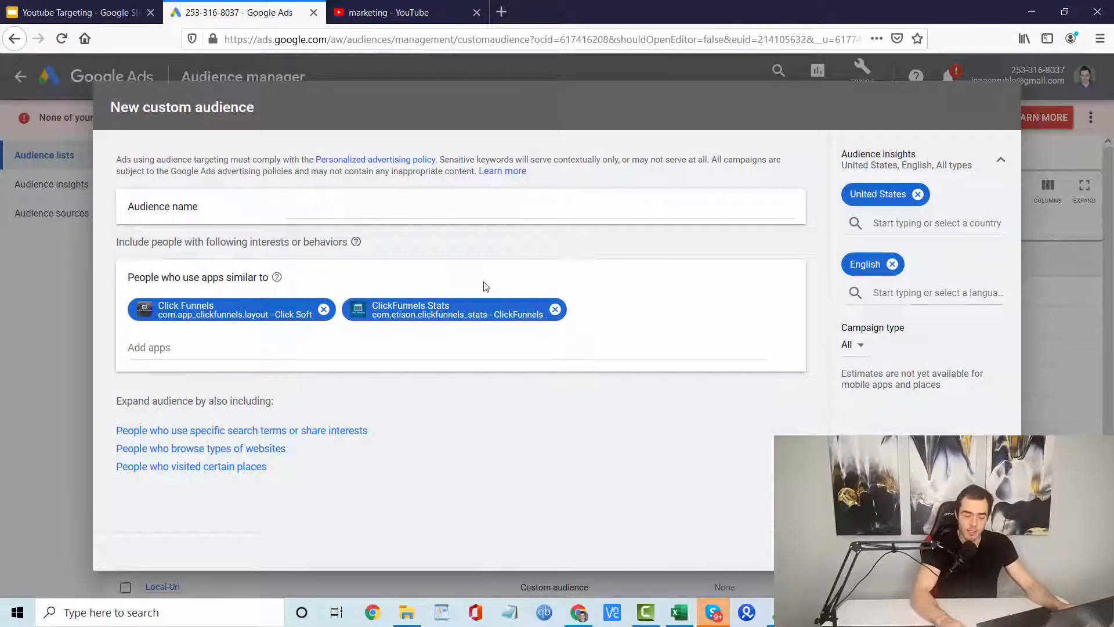
# Switch to the Google Slides presentation and show the Url Audiences slide.
pyautogui.click(139, 7)
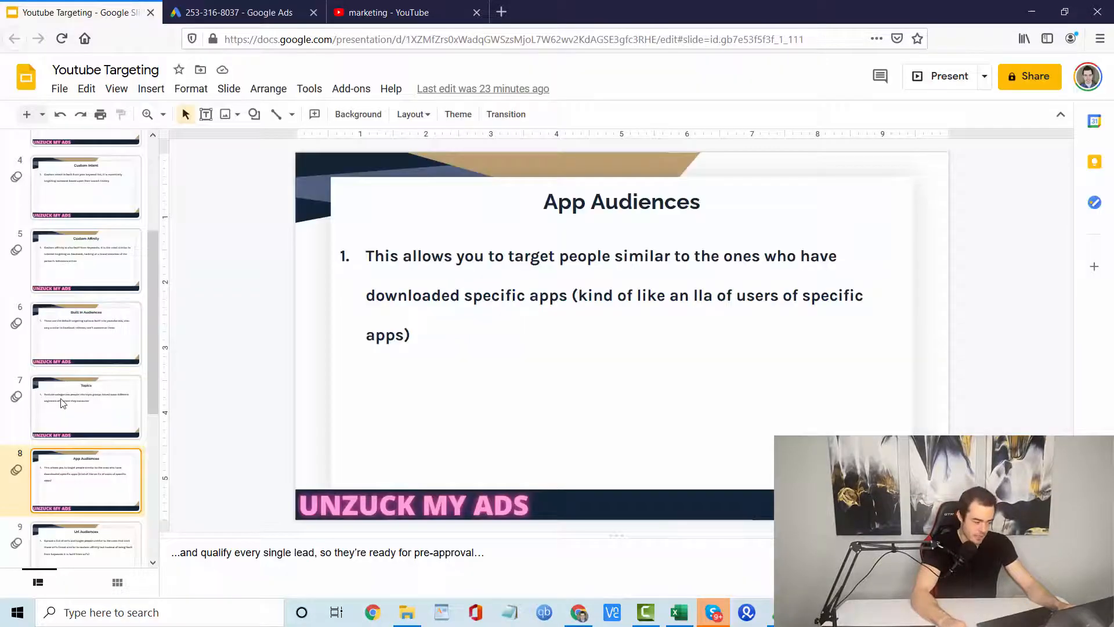
pyautogui.scroll(-1, 82, 475)
pyautogui.click(82, 476)
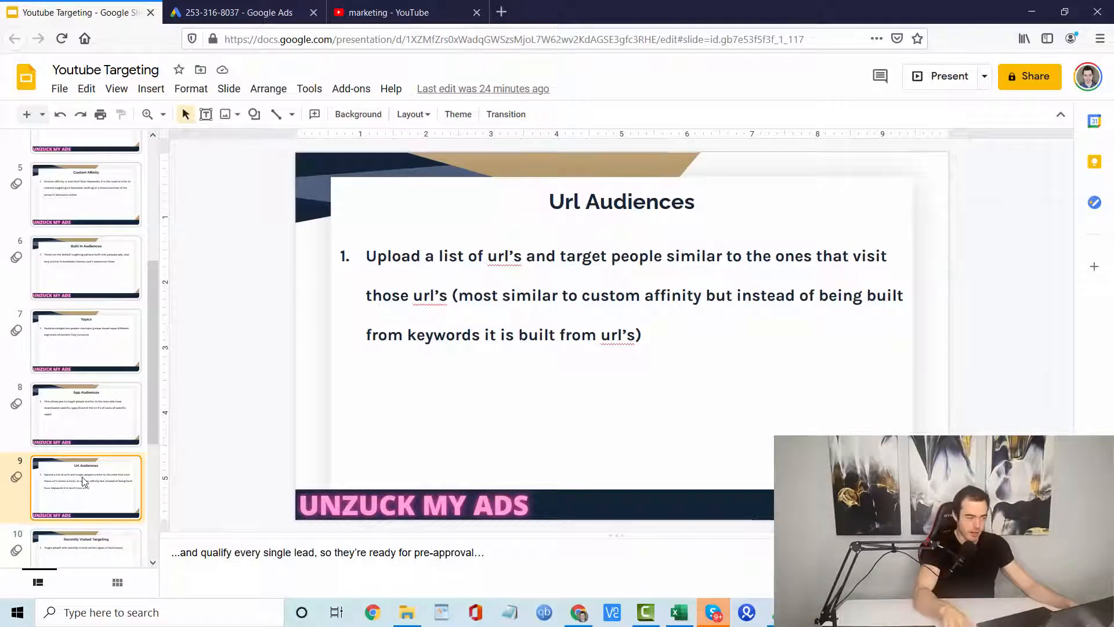
# Search the web for clickfunnels in a new browser tab, open the ClickFunnels site and copy its URL.
pyautogui.click(498, 9)
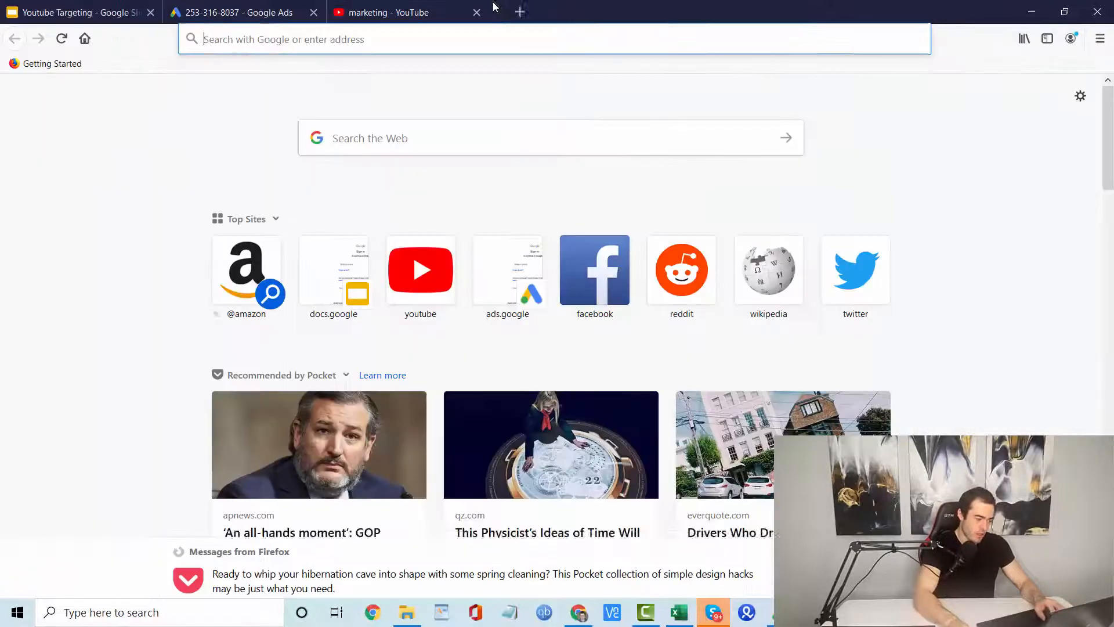
pyautogui.write('cl')
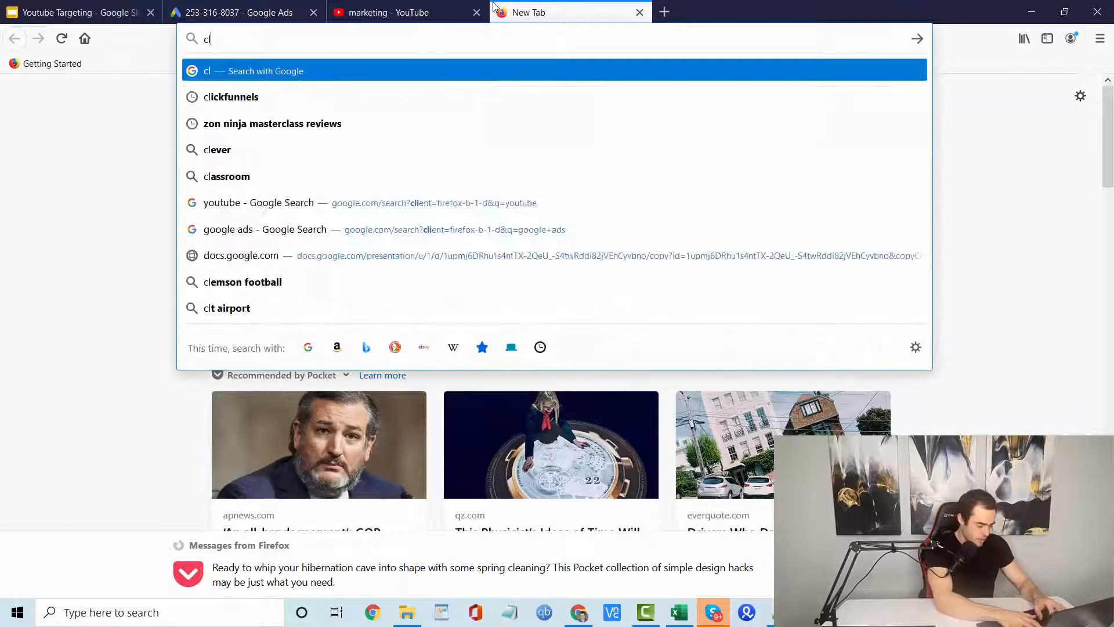
pyautogui.write('ickfunnels')
pyautogui.press('Return')
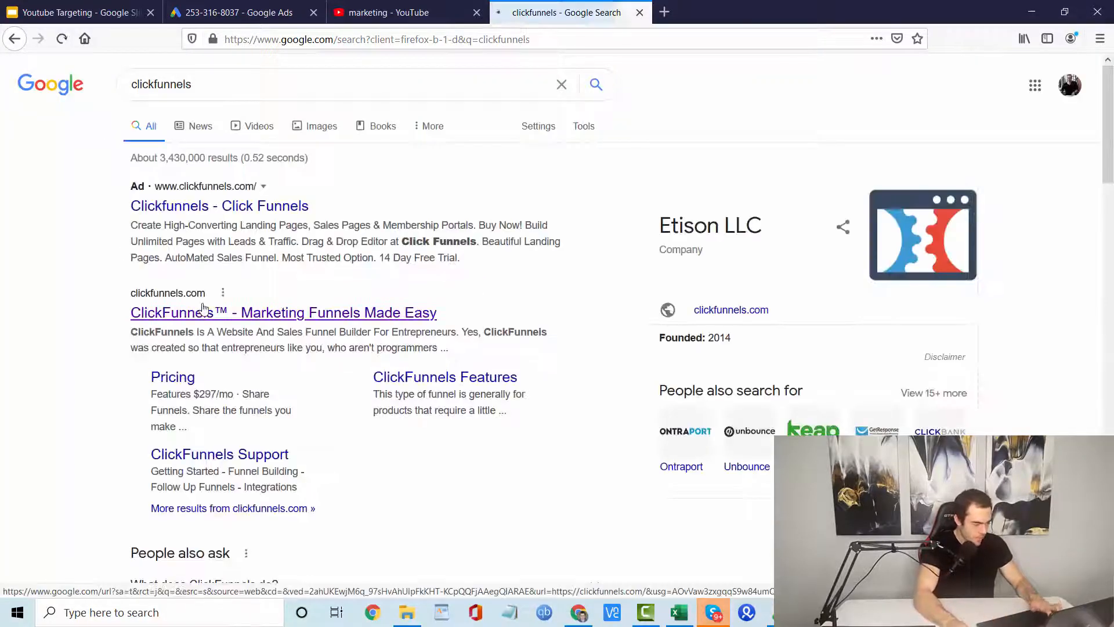
pyautogui.click(203, 307)
pyautogui.click(312, 38)
pyautogui.hotkey('ctrl', 'c')
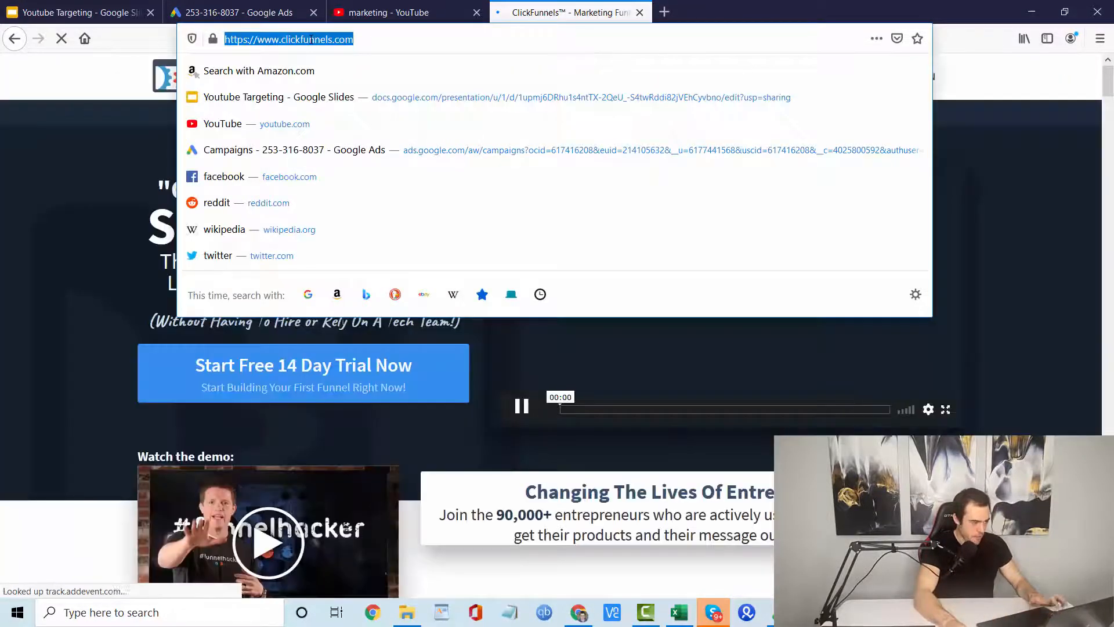
# Return to the new custom audience in Google Ads and remove the ClickFunnels Stats and Click Funnels apps.
pyautogui.click(239, 13)
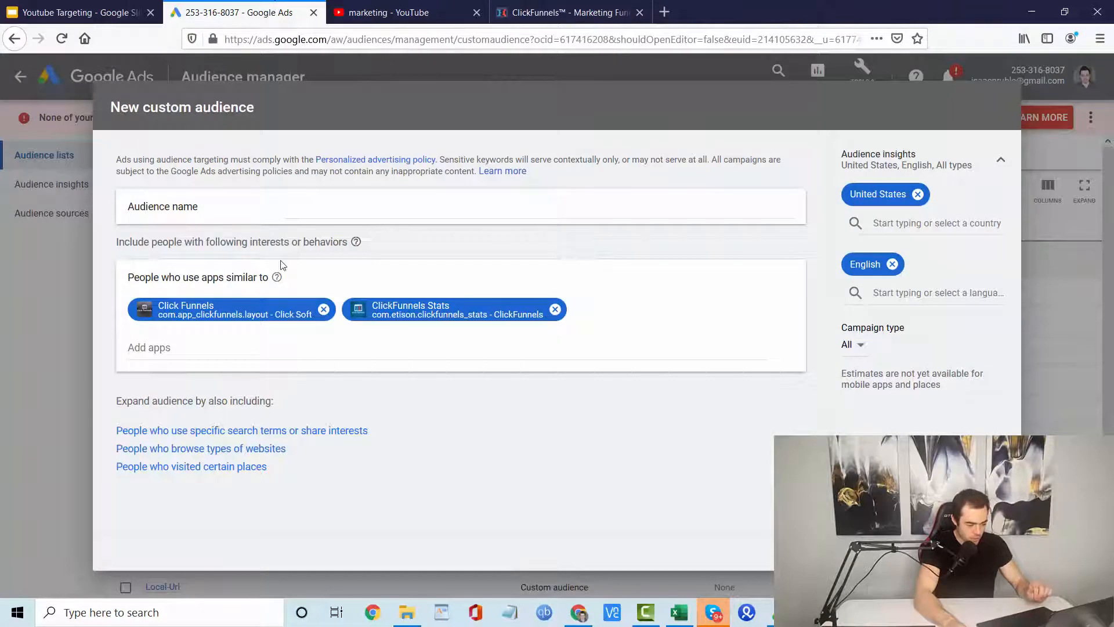
pyautogui.click(555, 309)
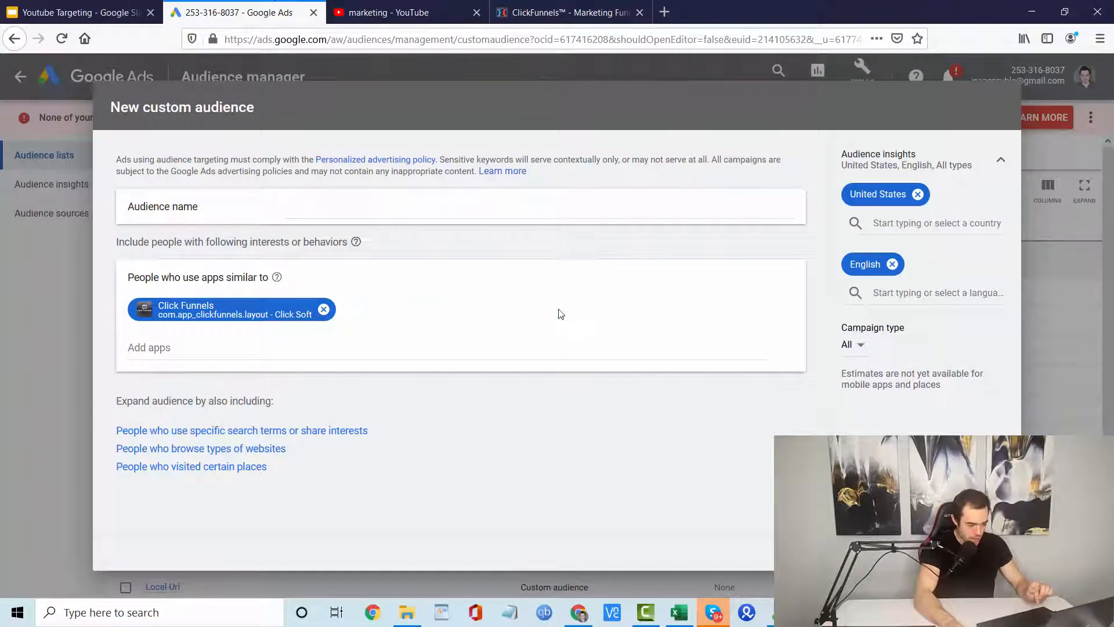
pyautogui.click(323, 309)
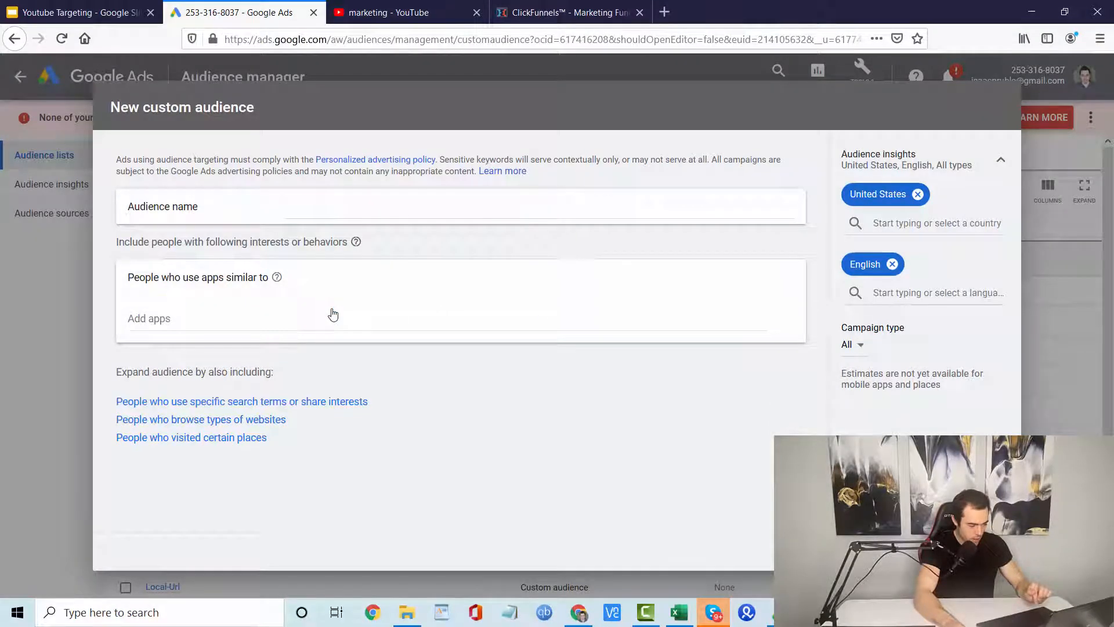
# Base the audience on people who browse types of websites instead of app users, and open the URL field for entry.
pyautogui.click(253, 421)
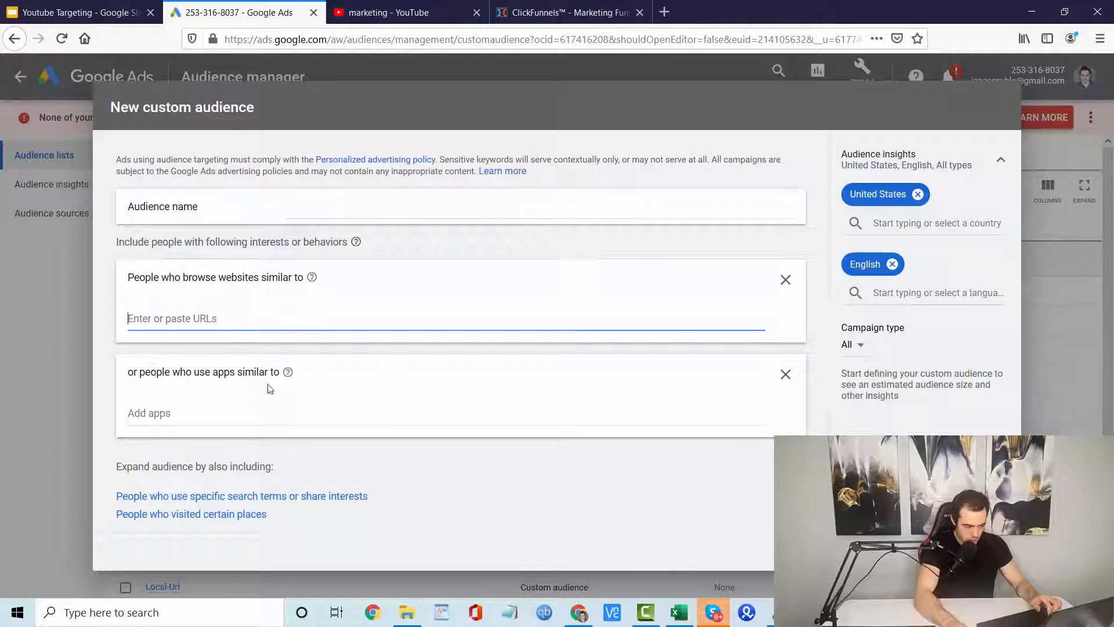
pyautogui.click(784, 375)
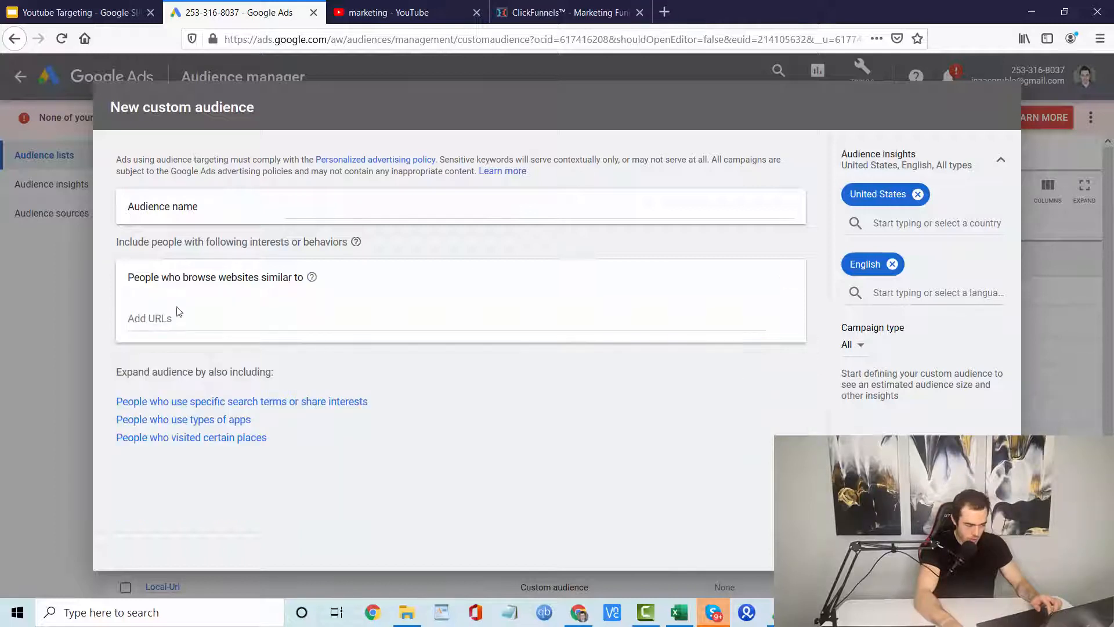
pyautogui.moveTo(363, 298); pyautogui.dragTo(130, 308)
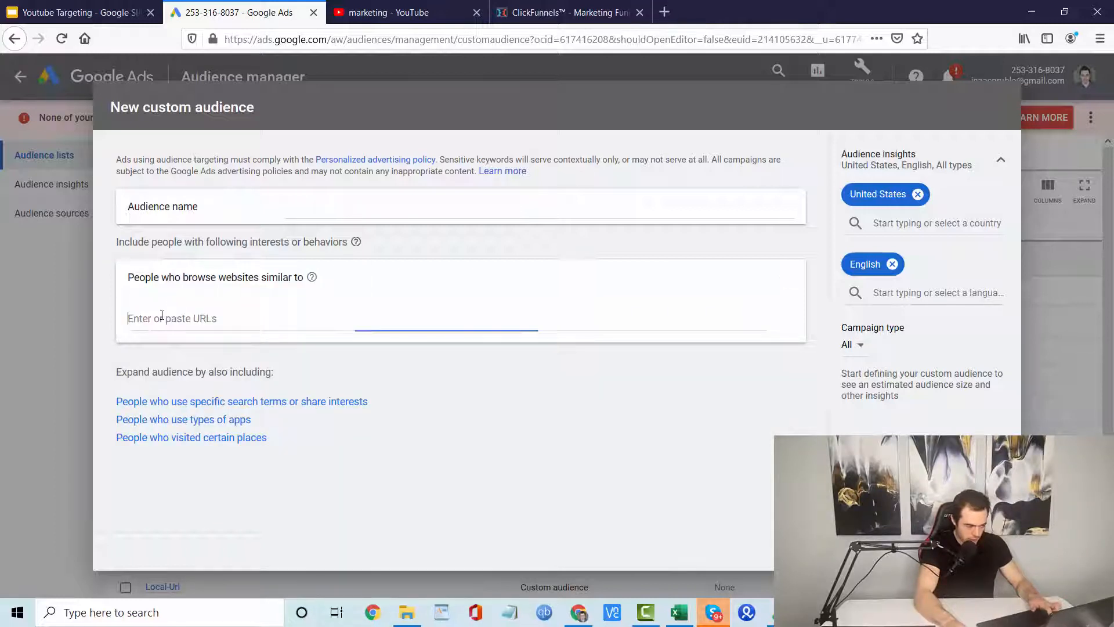
pyautogui.hotkey('ctrl', 'v')
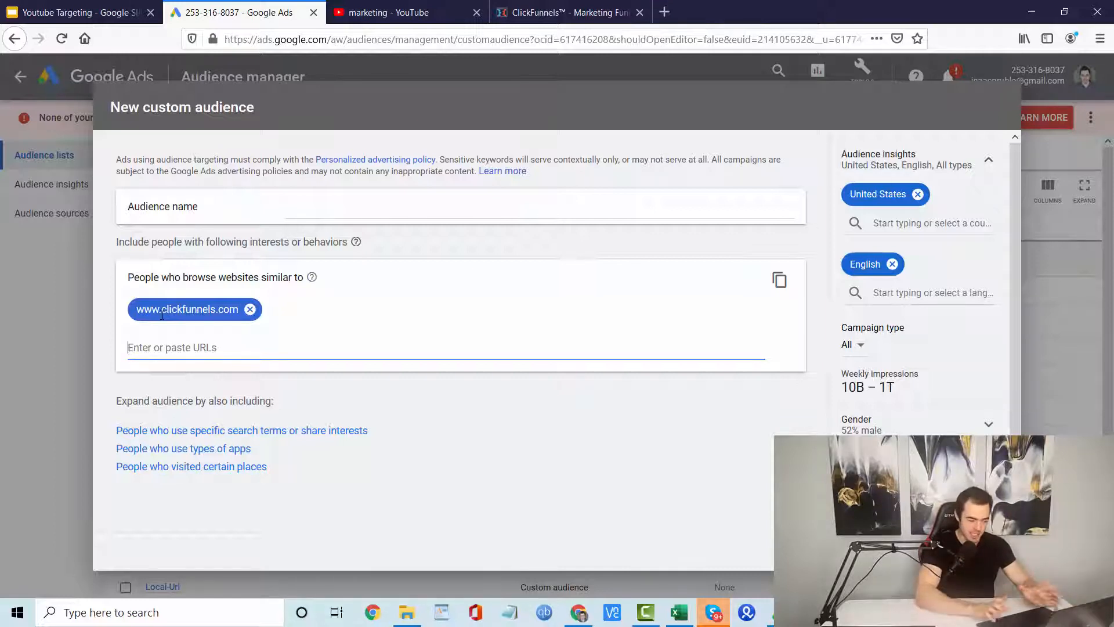
pyautogui.scroll(-1, 922, 360)
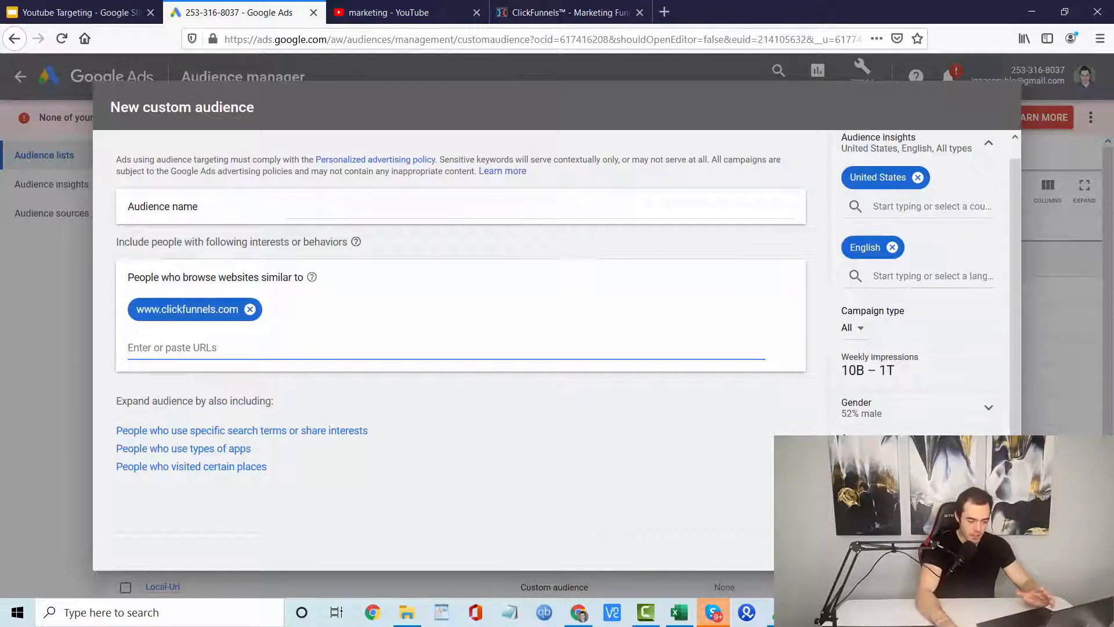
pyautogui.click(956, 444)
pyautogui.scroll(-2, 956, 440)
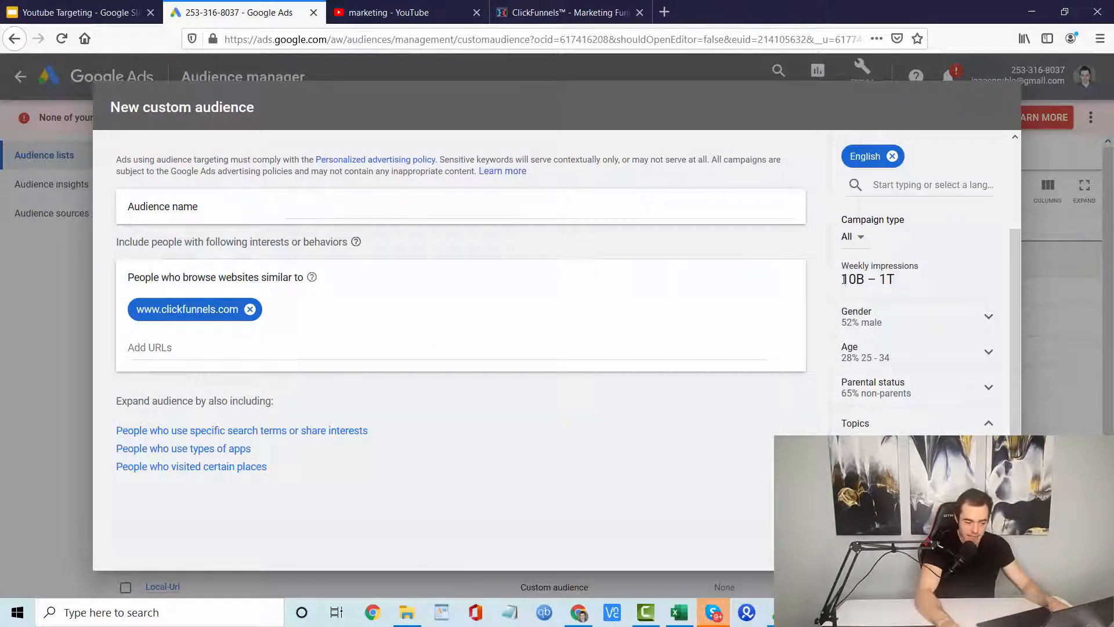
pyautogui.moveTo(840, 280); pyautogui.dragTo(896, 284)
pyautogui.click(869, 279)
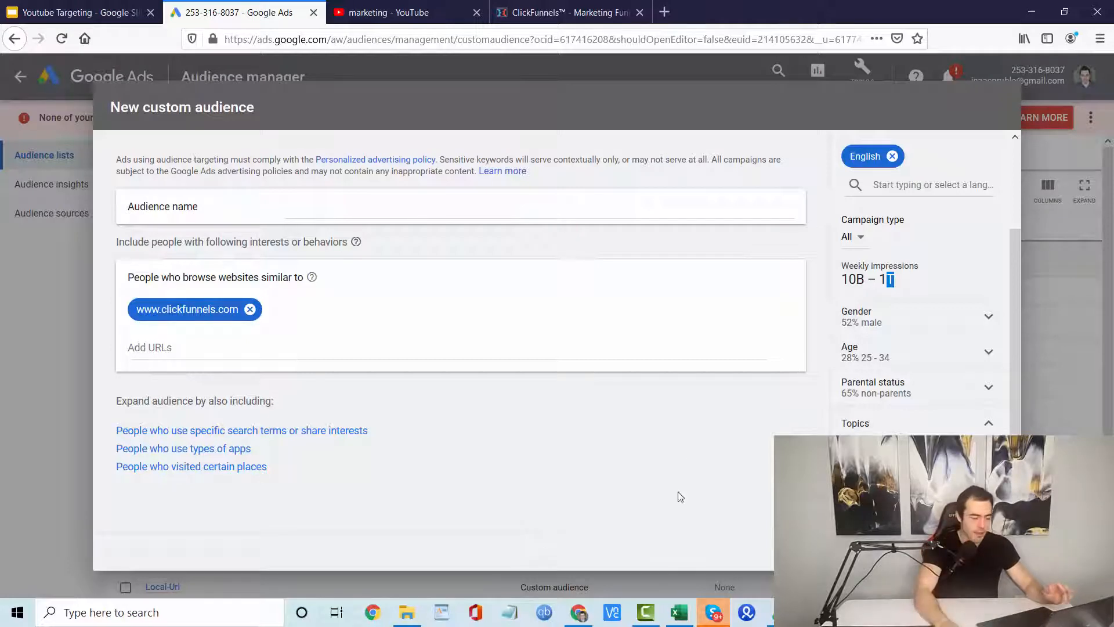
pyautogui.moveTo(841, 279)
pyautogui.mouseDown()
pyautogui.moveTo(871, 284)
pyautogui.moveTo(856, 282)
pyautogui.mouseUp()
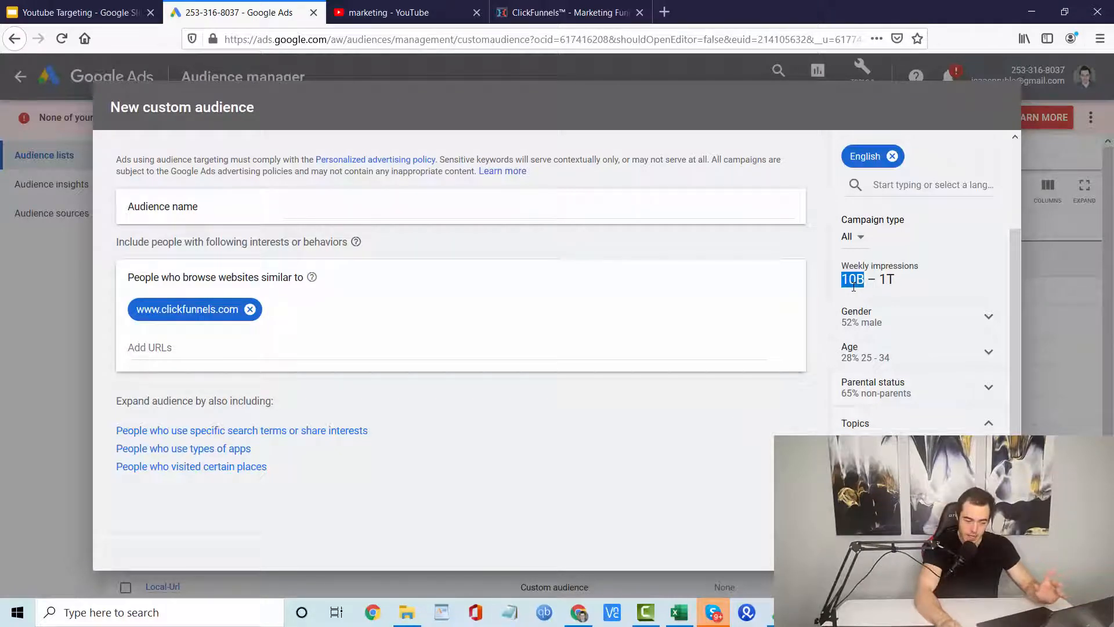
pyautogui.click(853, 287)
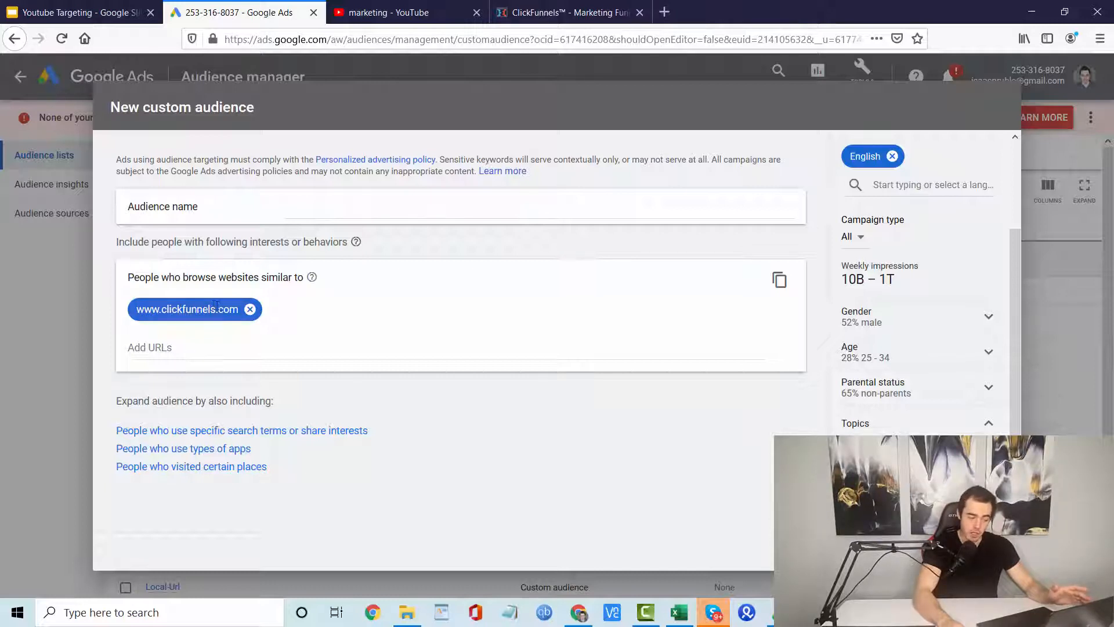
# Open the ClickFunnels member login page in the ClickFunnels browser tab and copy the page's URL.
pyautogui.click(236, 308)
pyautogui.moveTo(236, 308); pyautogui.dragTo(134, 305)
pyautogui.hotkey('ctrl', 'c')
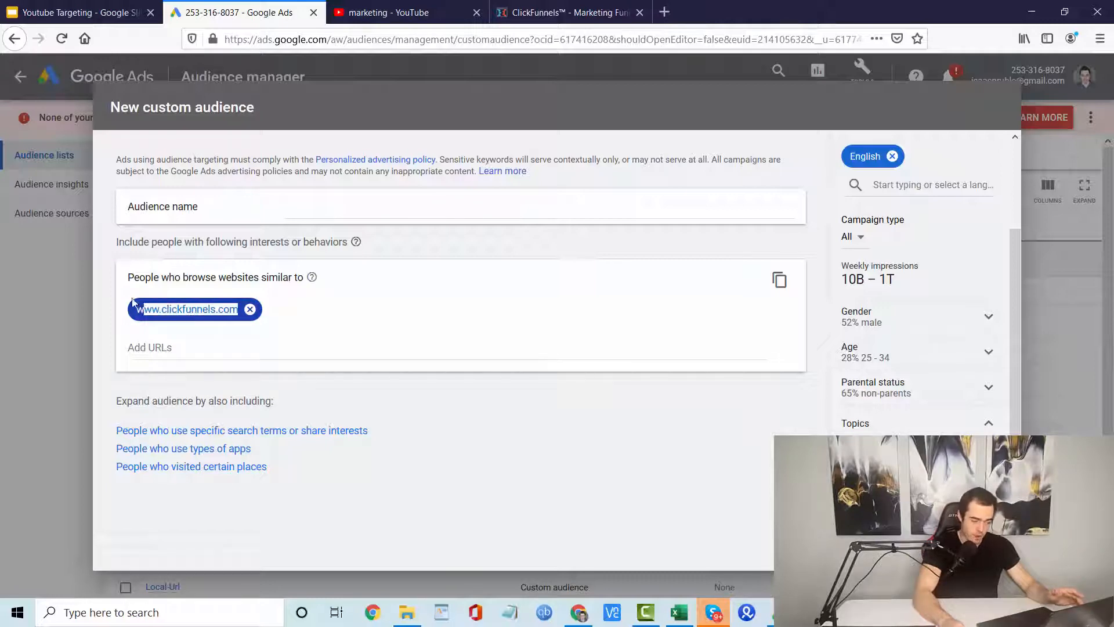
pyautogui.click(548, 7)
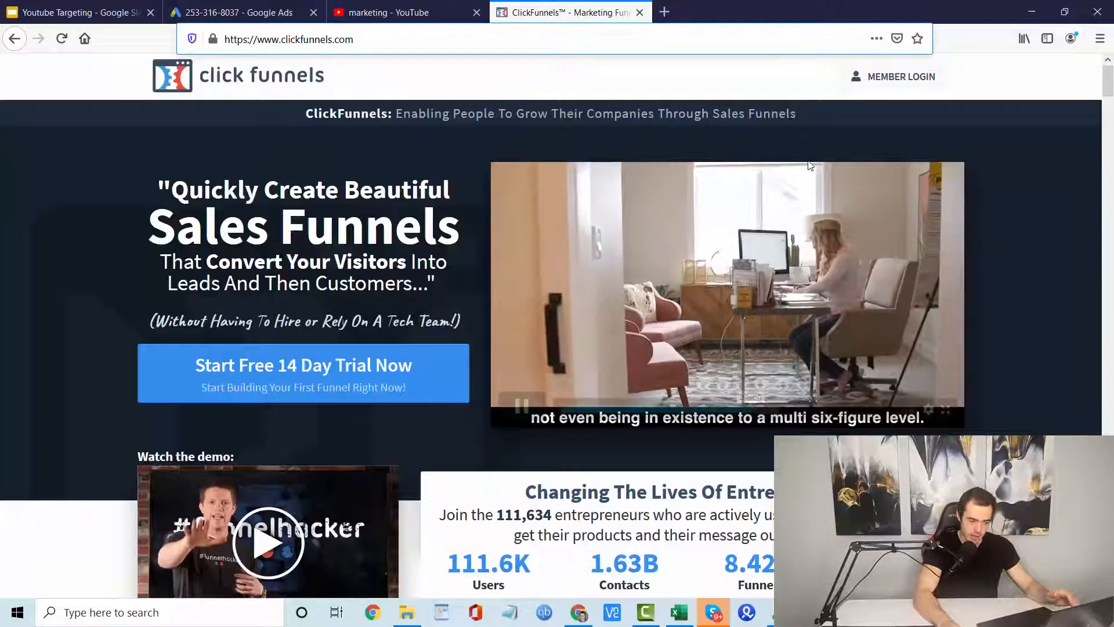
pyautogui.click(332, 38)
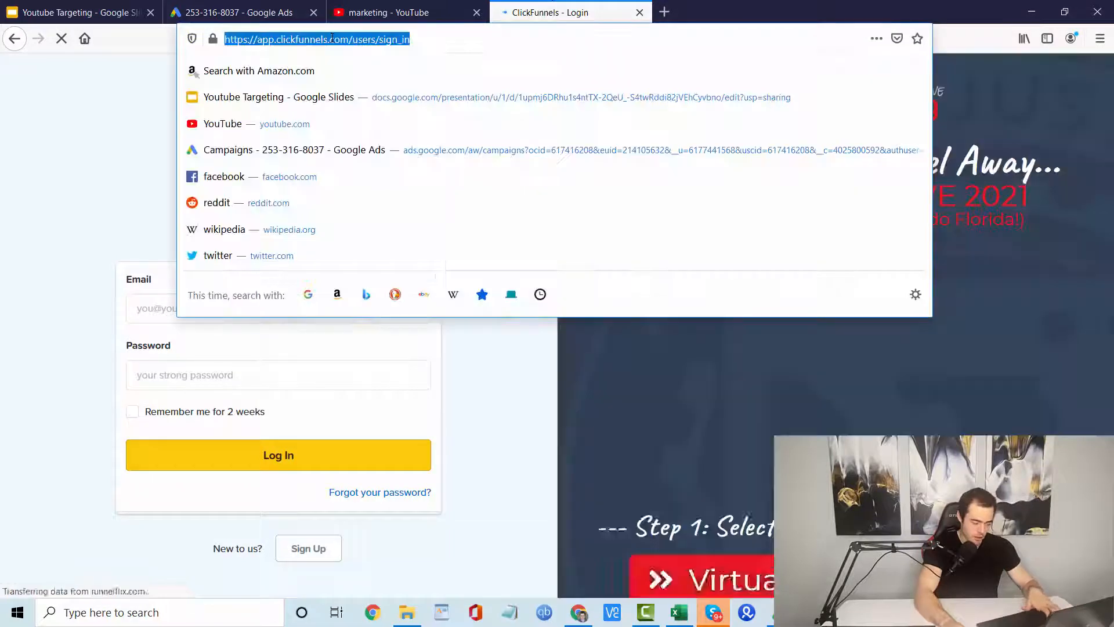
pyautogui.hotkey('ctrl', 'v')
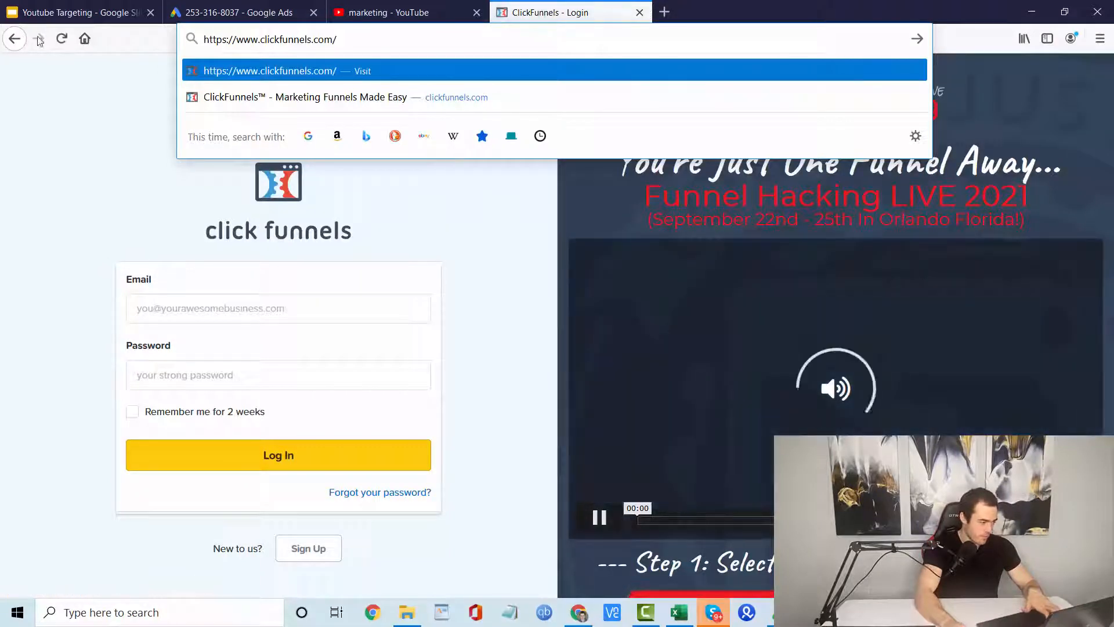
pyautogui.press('Return')
pyautogui.click(318, 42)
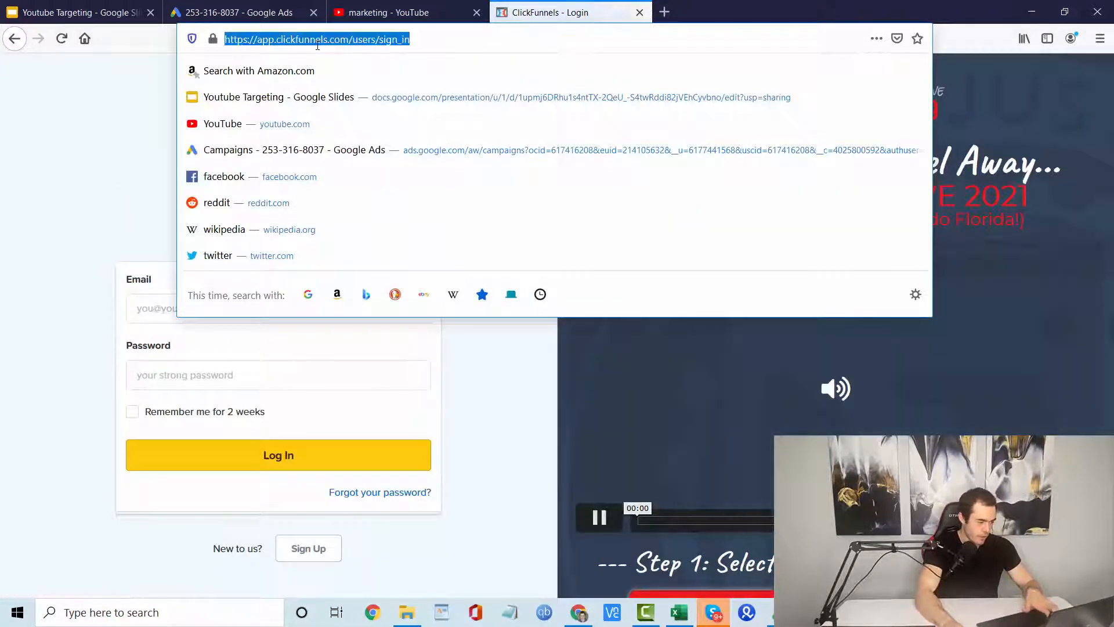
# Return to the new custom audience in Google Ads and add app.clickfunnels.com/users/sign_in as another website URL.
pyautogui.click(237, 12)
pyautogui.click(281, 346)
pyautogui.write('app.clickfunnels.com/users/sign_in')
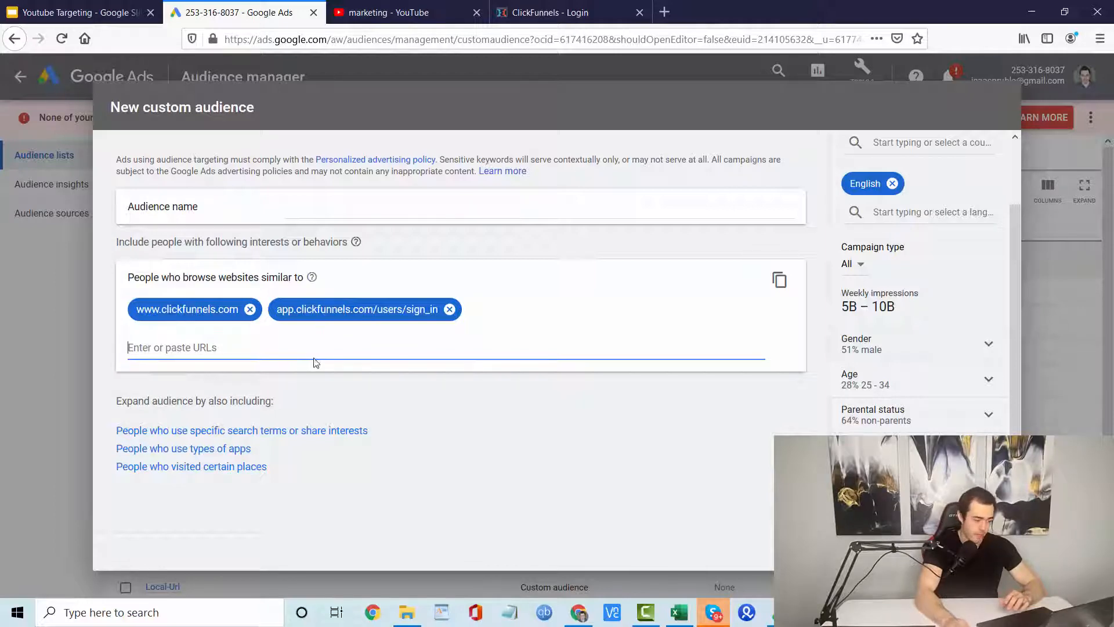
# Switch to the Google Slides presentation and show the Recently Visited Targeting slide.
pyautogui.click(114, 8)
pyautogui.scroll(-2, 135, 380)
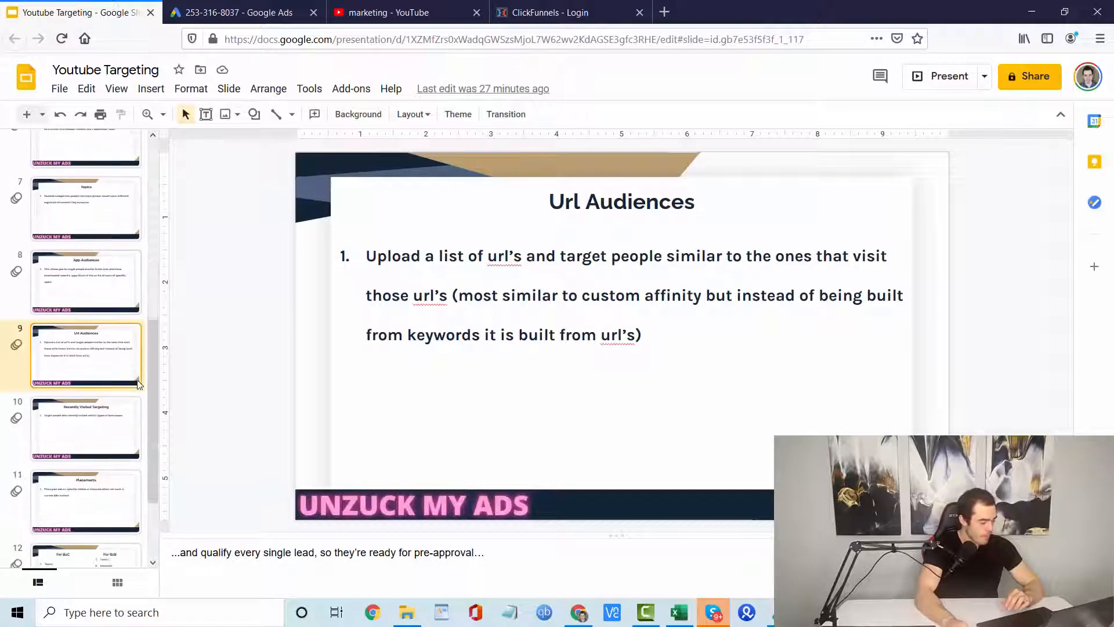
pyautogui.click(112, 430)
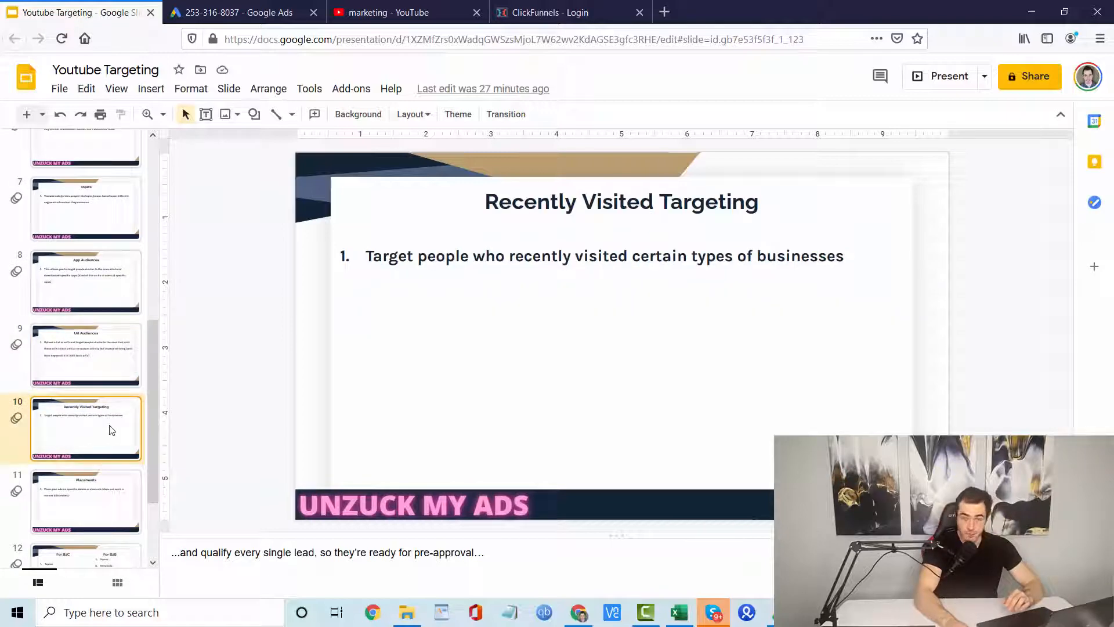
# Return to the custom audience in Google Ads, include people who visited certain places and remove all websites.
pyautogui.click(290, 7)
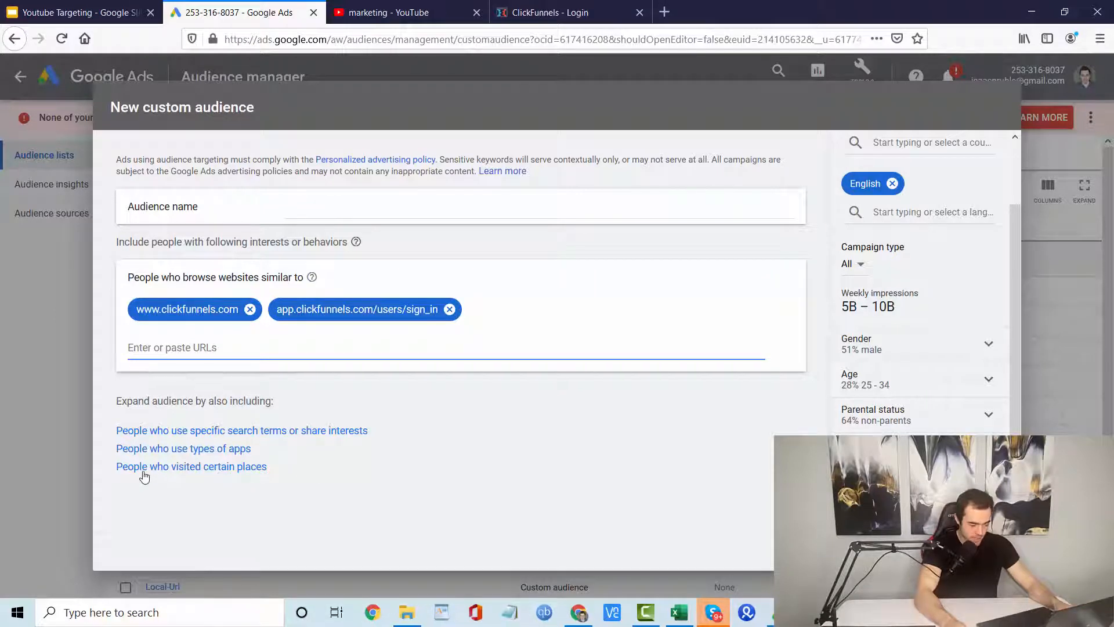
pyautogui.click(232, 472)
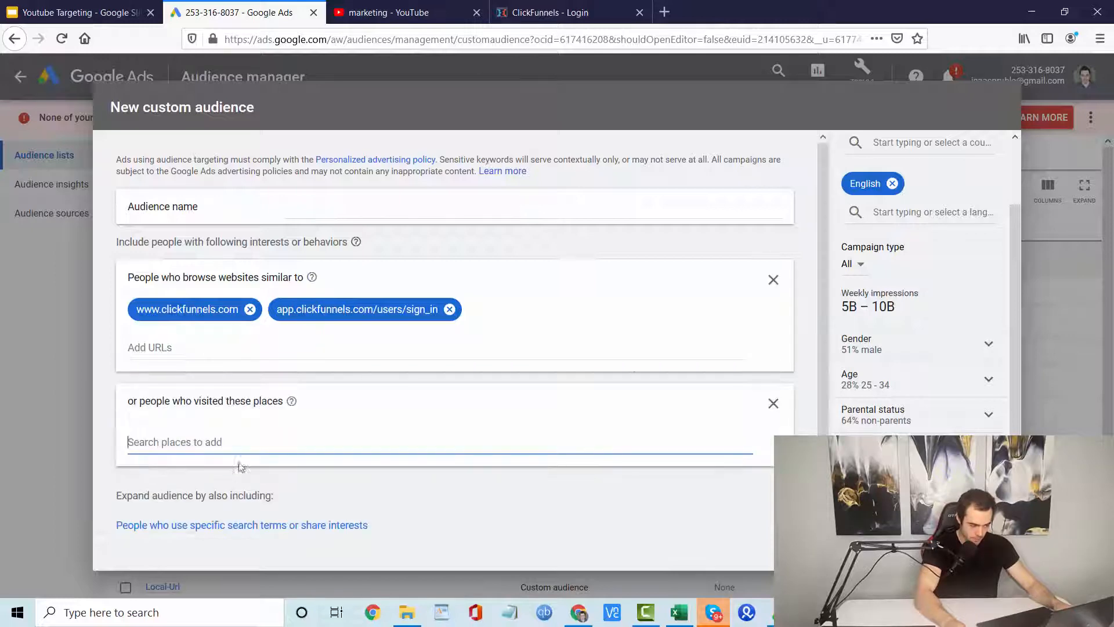
pyautogui.click(773, 280)
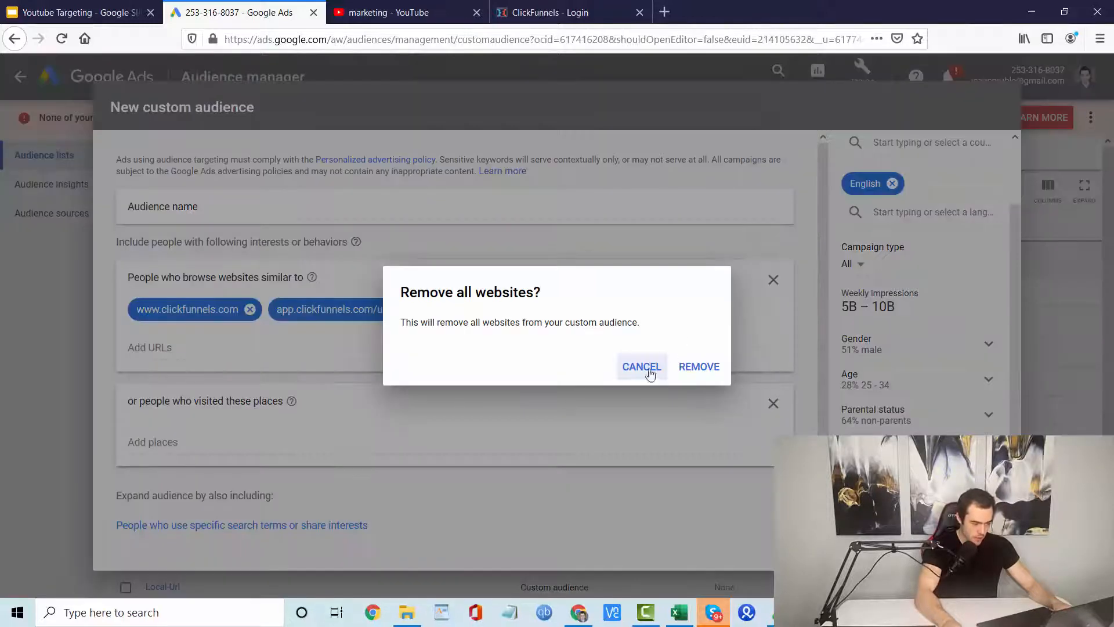
pyautogui.click(698, 366)
pyautogui.click(472, 316)
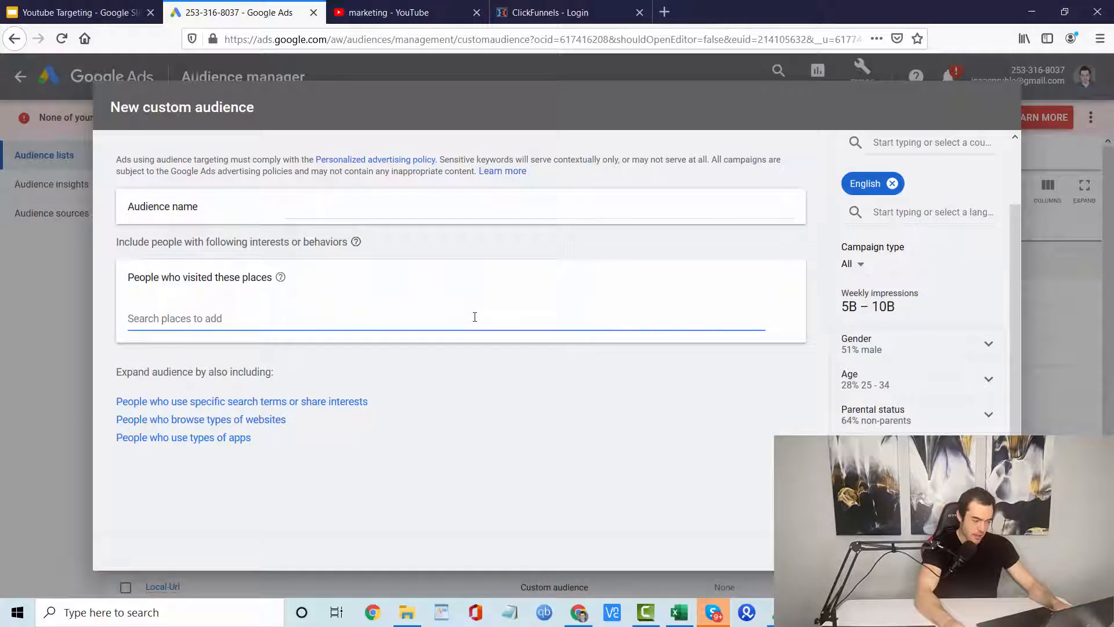
# Search the places for mortgage, add Mortgage Lenders & Brokers, and clear the leftover search text.
pyautogui.write('mortgage')
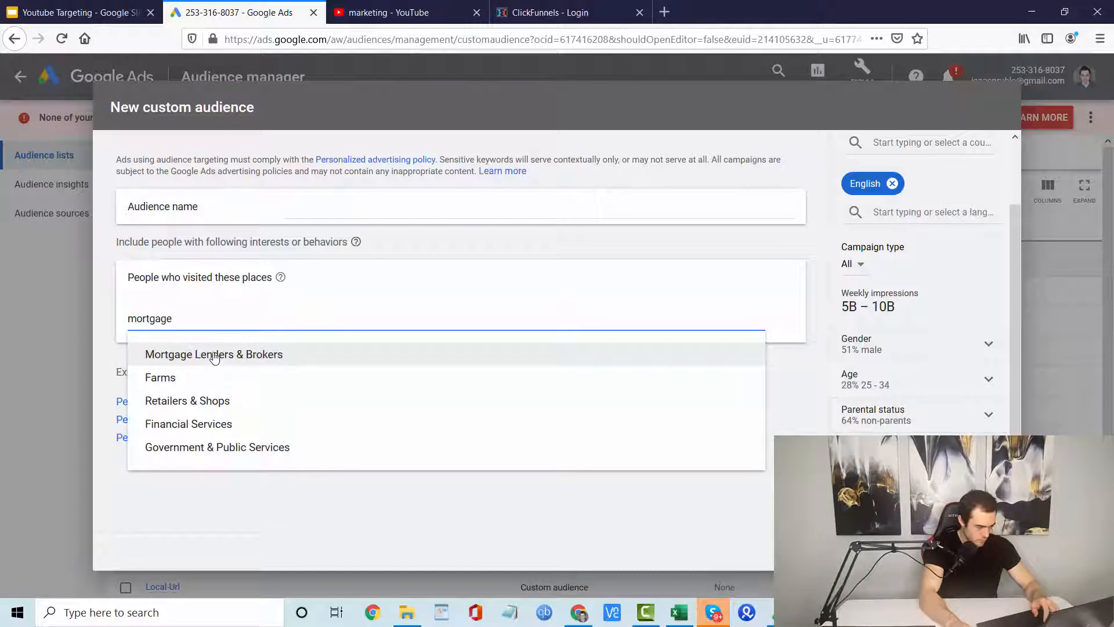
pyautogui.click(215, 354)
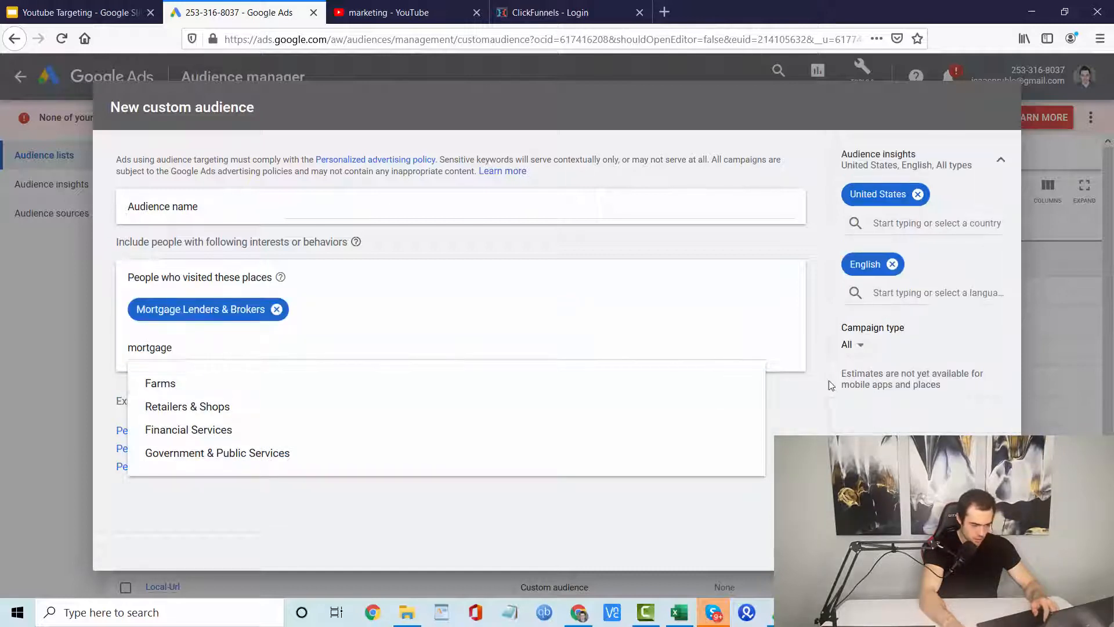
pyautogui.click(811, 379)
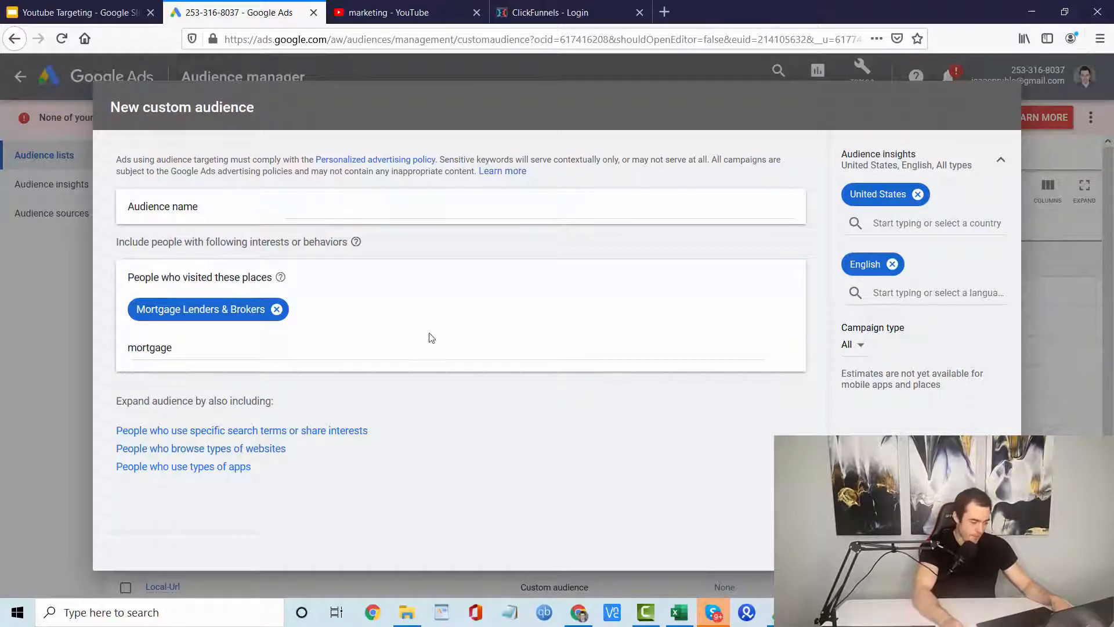
pyautogui.doubleClick(133, 348)
pyautogui.press('BackSpace')
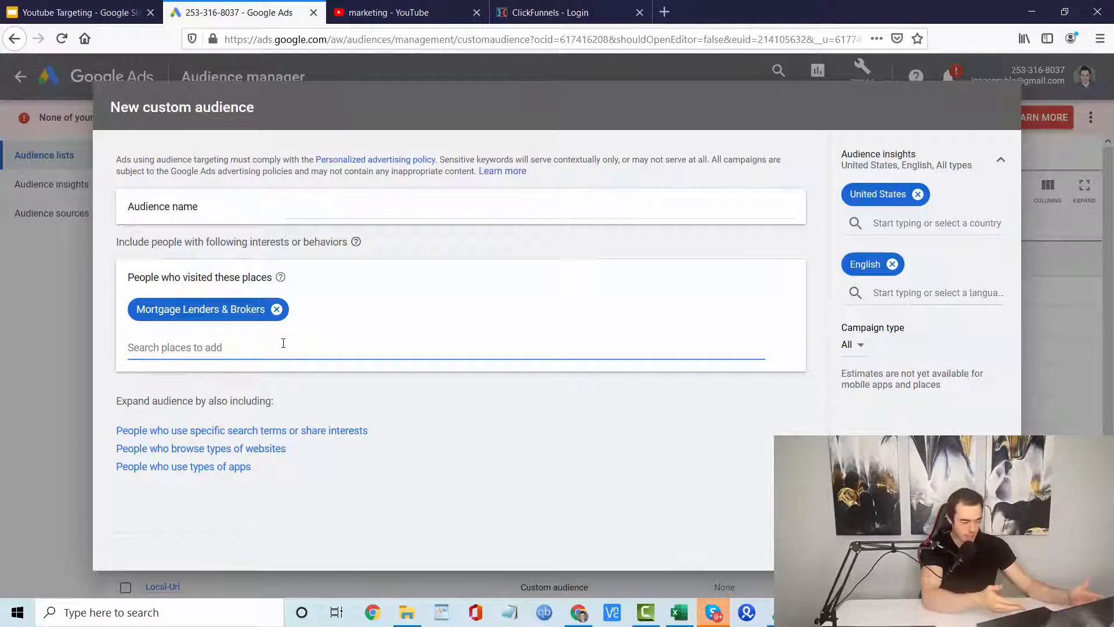
pyautogui.moveTo(147, 278); pyautogui.dragTo(259, 321)
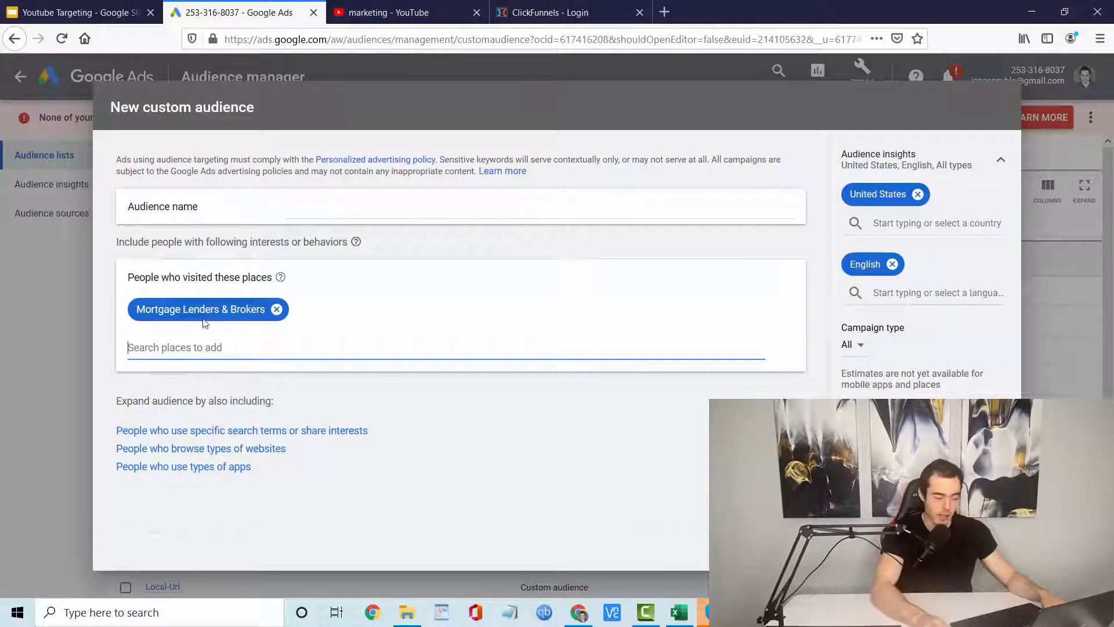
# Switch to the Google Slides presentation and show the Placements slide.
pyautogui.click(84, 7)
pyautogui.click(119, 493)
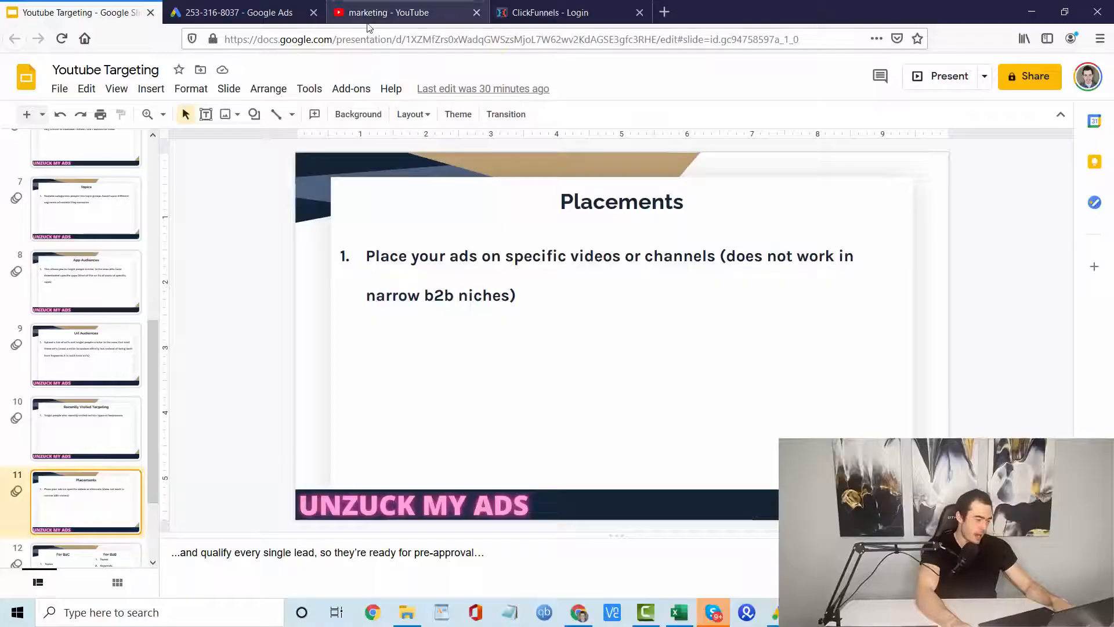
# Switch to the YouTube tab and search for tai lopez.
pyautogui.click(367, 27)
pyautogui.click(347, 75)
pyautogui.doubleClick(355, 78)
pyautogui.write('t')
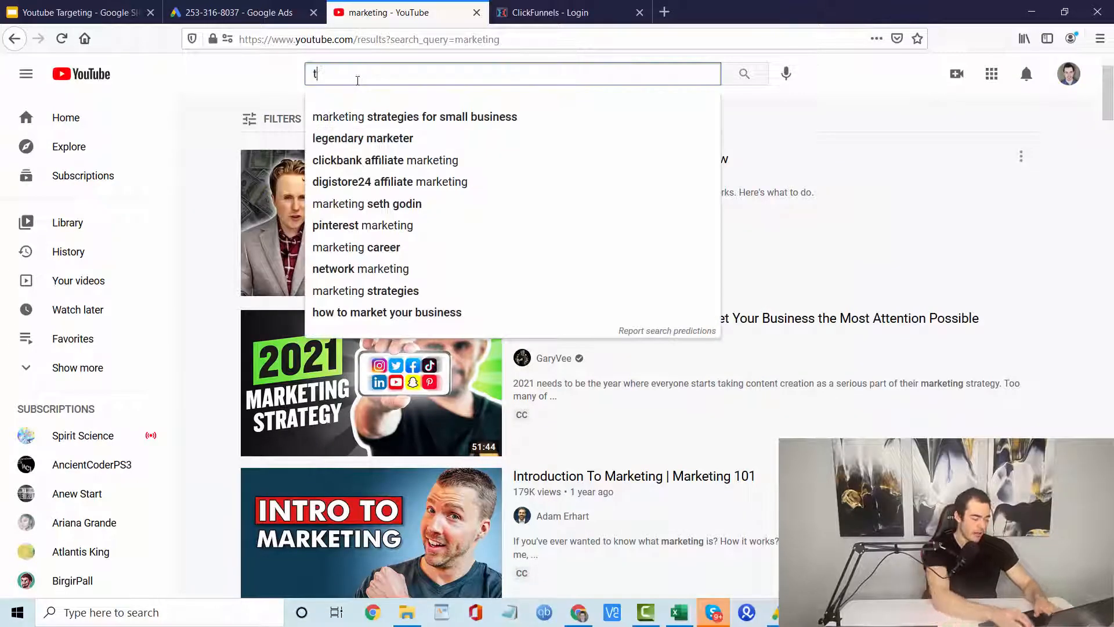
pyautogui.write('ai lopez')
pyautogui.press('Return')
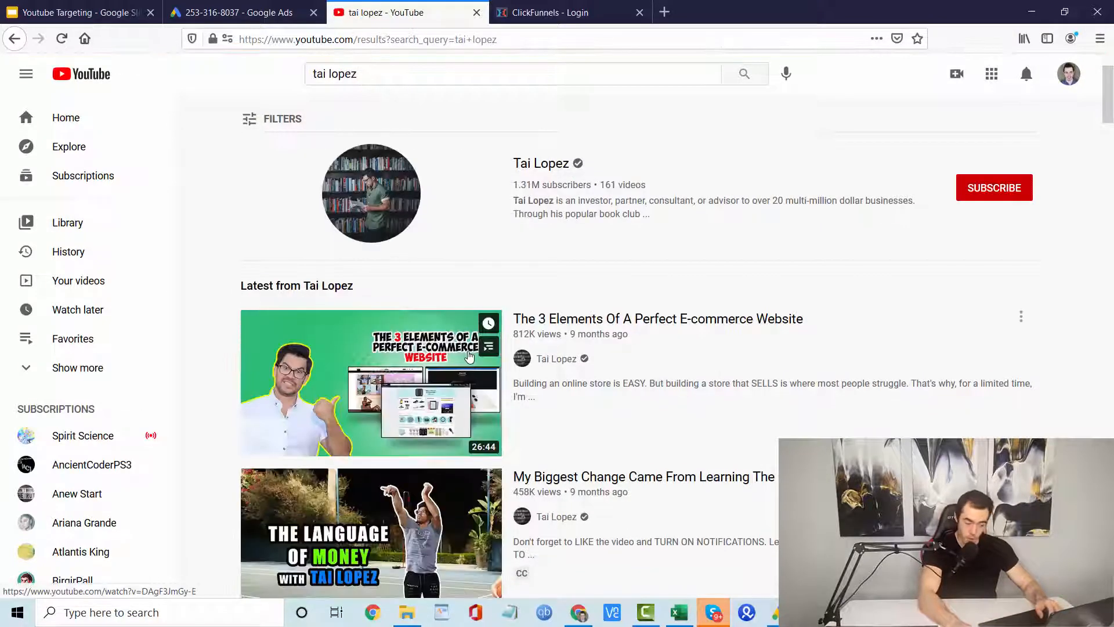
# Open the video "The 3 Elements Of A Perfect E-commerce Website" and copy its URL.
pyautogui.moveTo(470, 356)
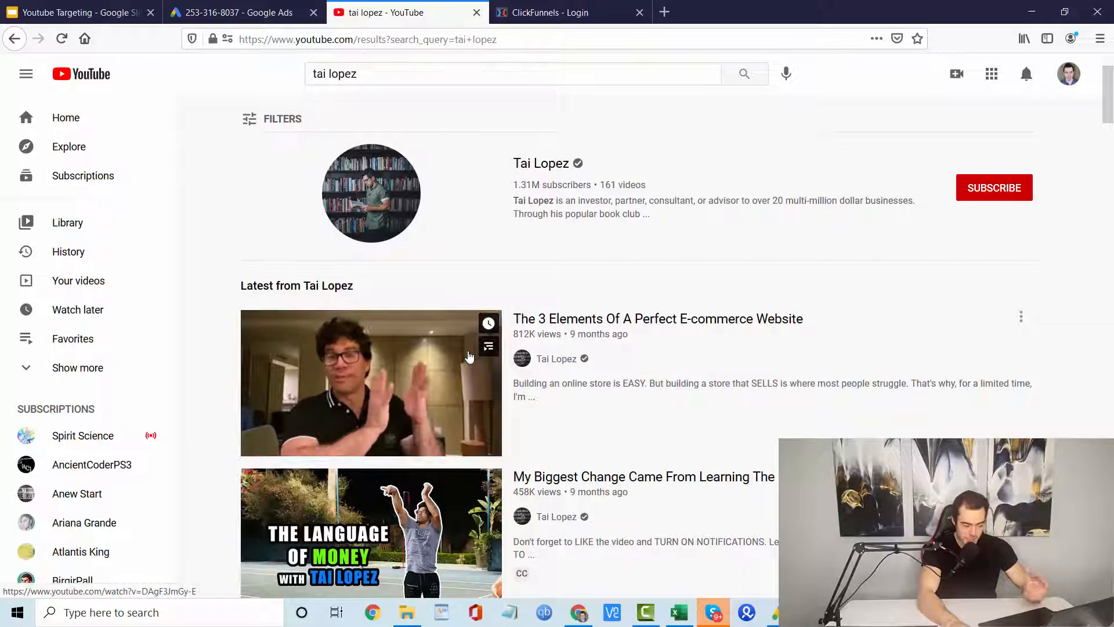
pyautogui.click(469, 355)
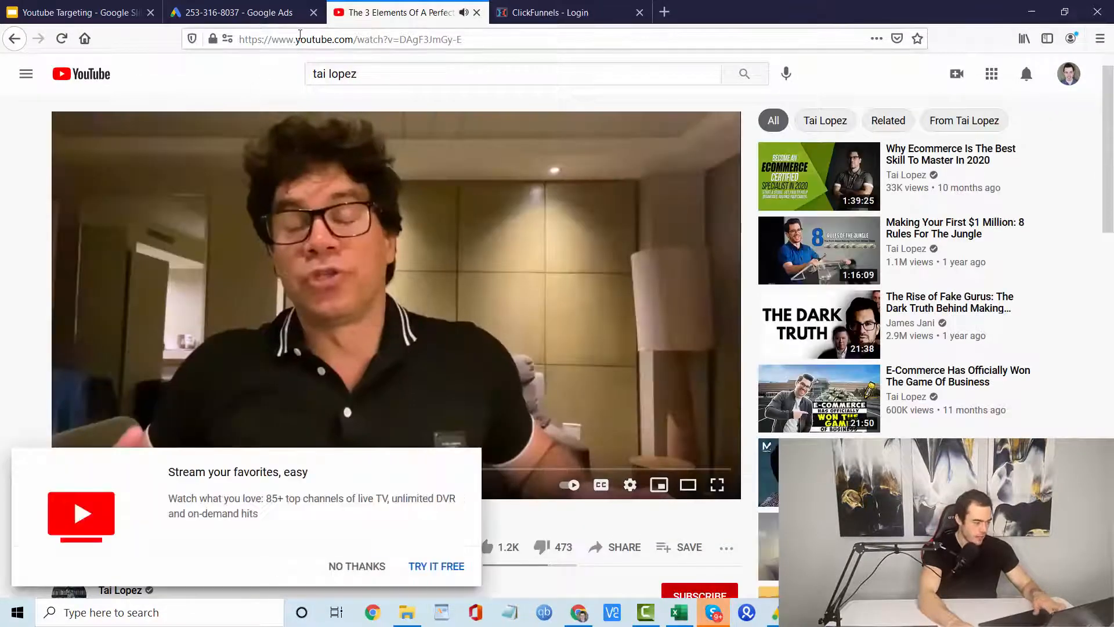
pyautogui.click(300, 35)
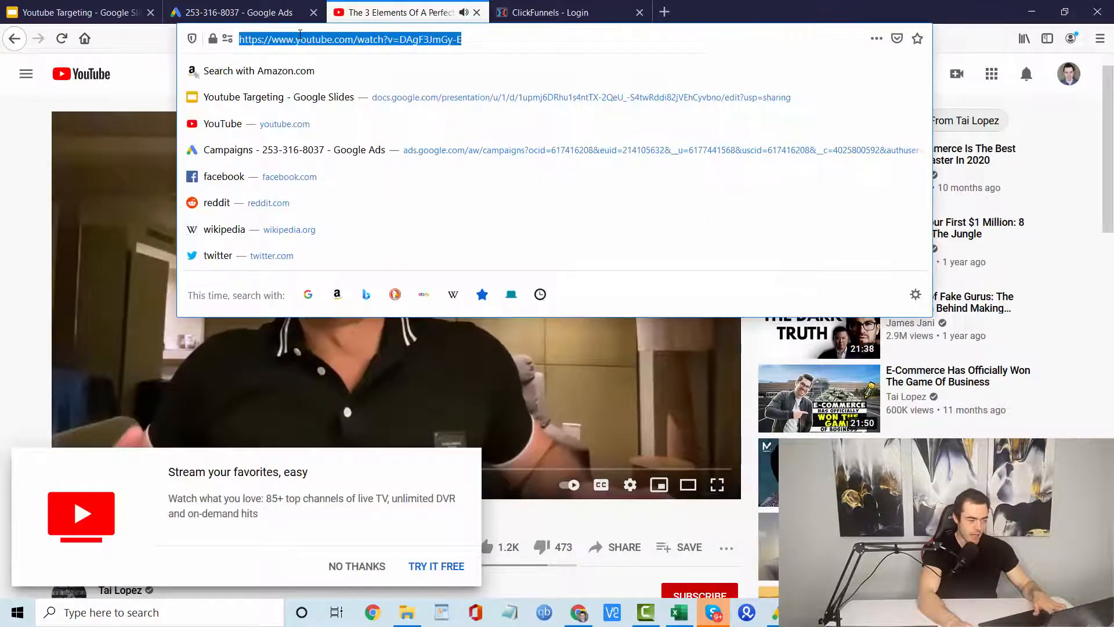
# Return to Google Ads, close the new custom audience without saving and leave Audience manager for the campaigns overview.
pyautogui.click(275, 8)
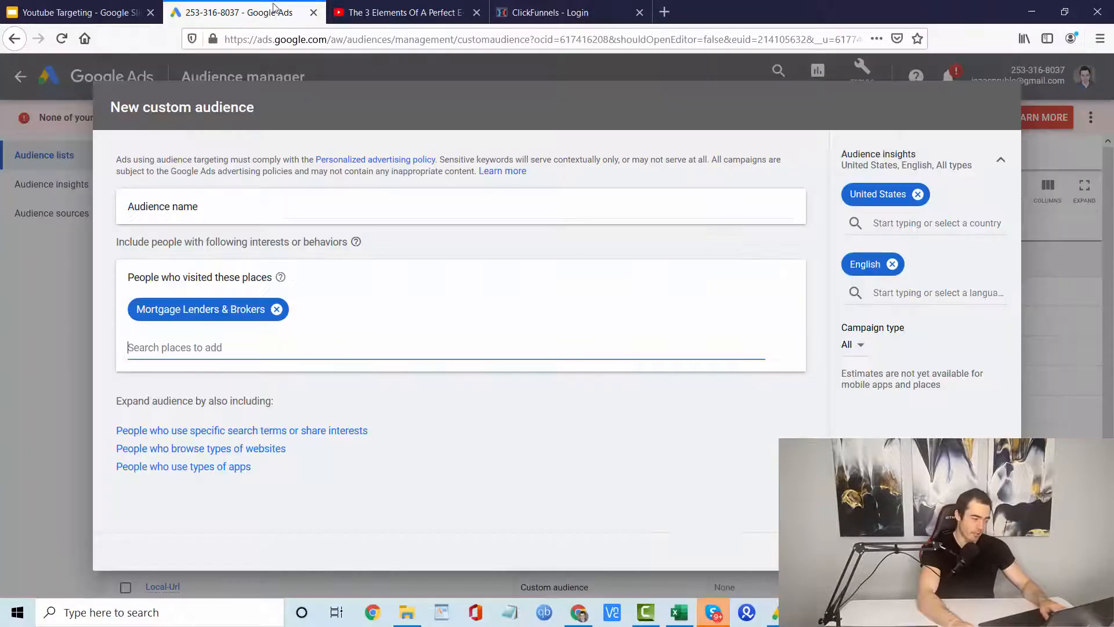
pyautogui.click(73, 172)
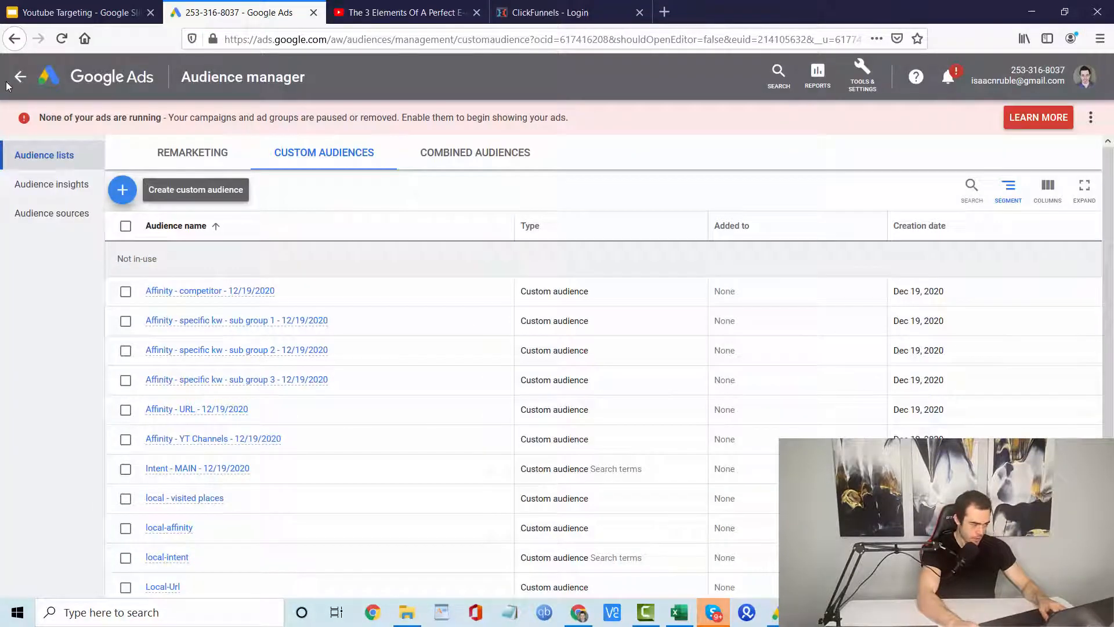
pyautogui.click(20, 76)
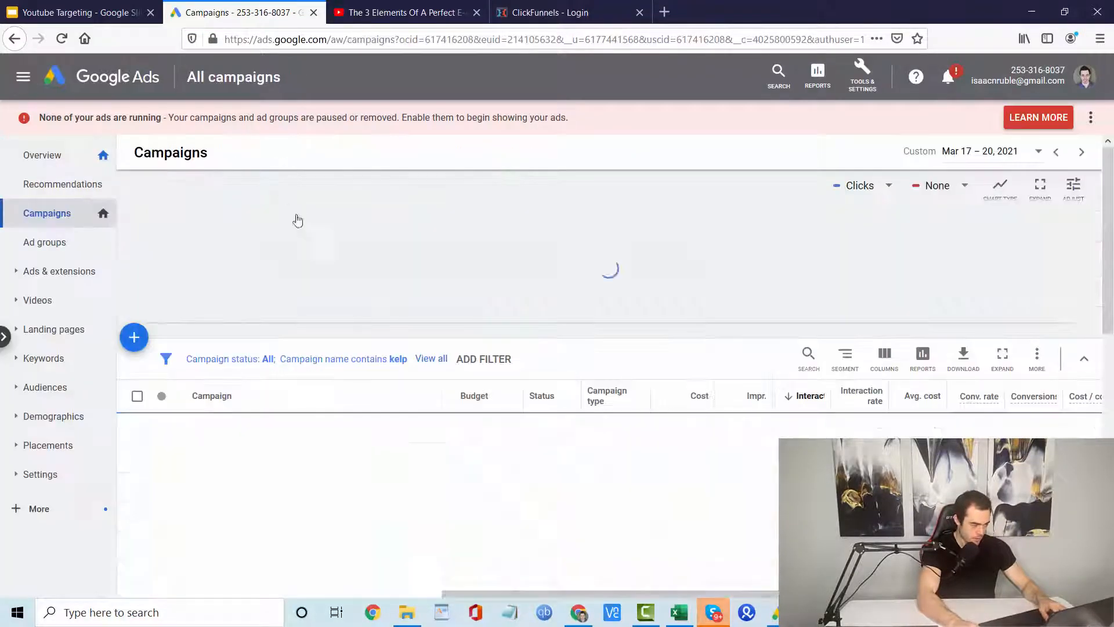
# Start a new campaign of type Video with the Drive conversions subtype and continue to its settings.
pyautogui.click(136, 338)
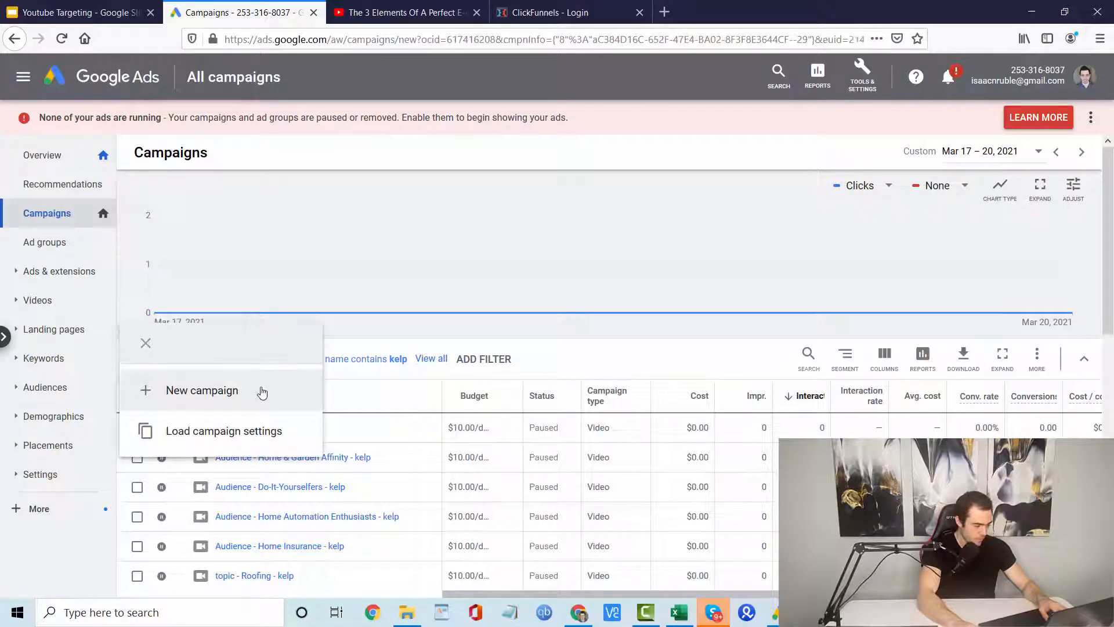
pyautogui.click(262, 393)
pyautogui.click(423, 292)
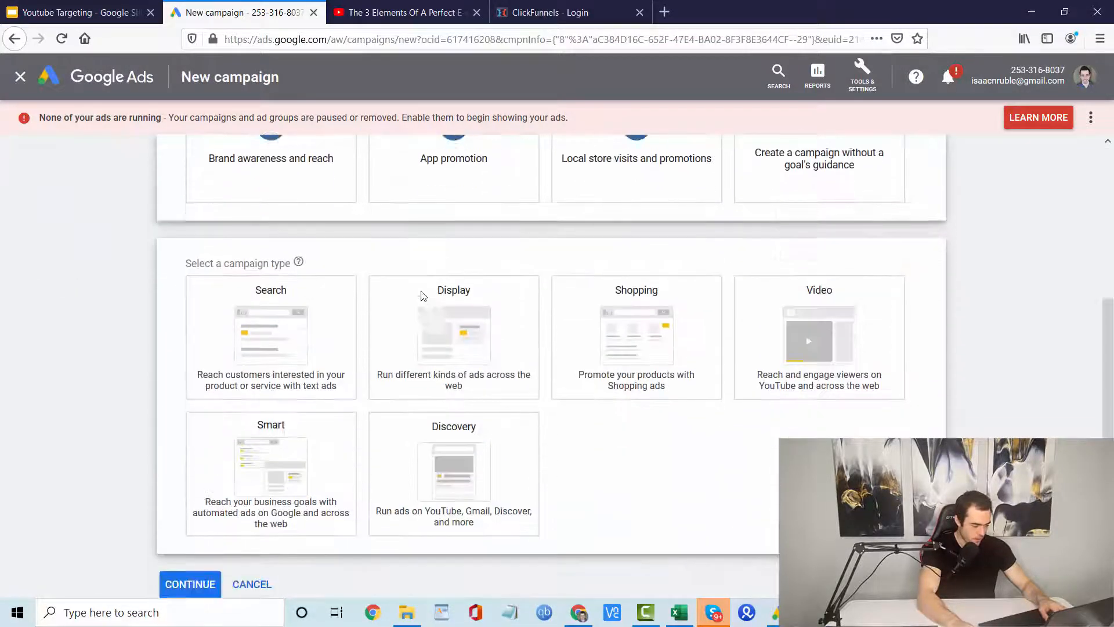
pyautogui.click(855, 281)
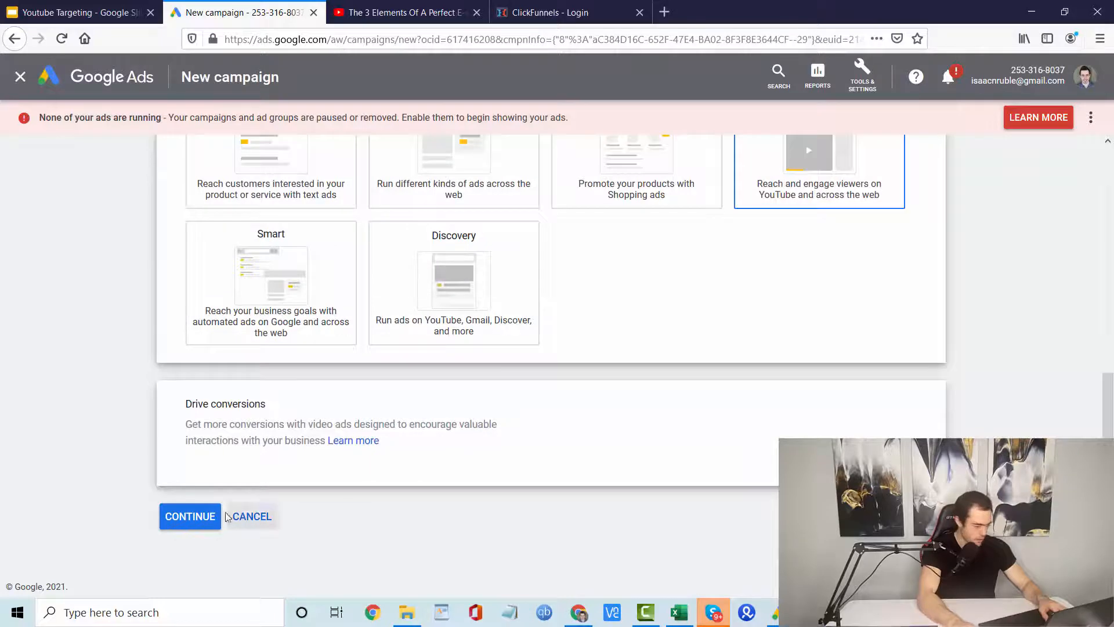
pyautogui.click(207, 510)
# Open the Placements targeting options in the new campaign's ad group content settings.
pyautogui.scroll(-6, 318, 406)
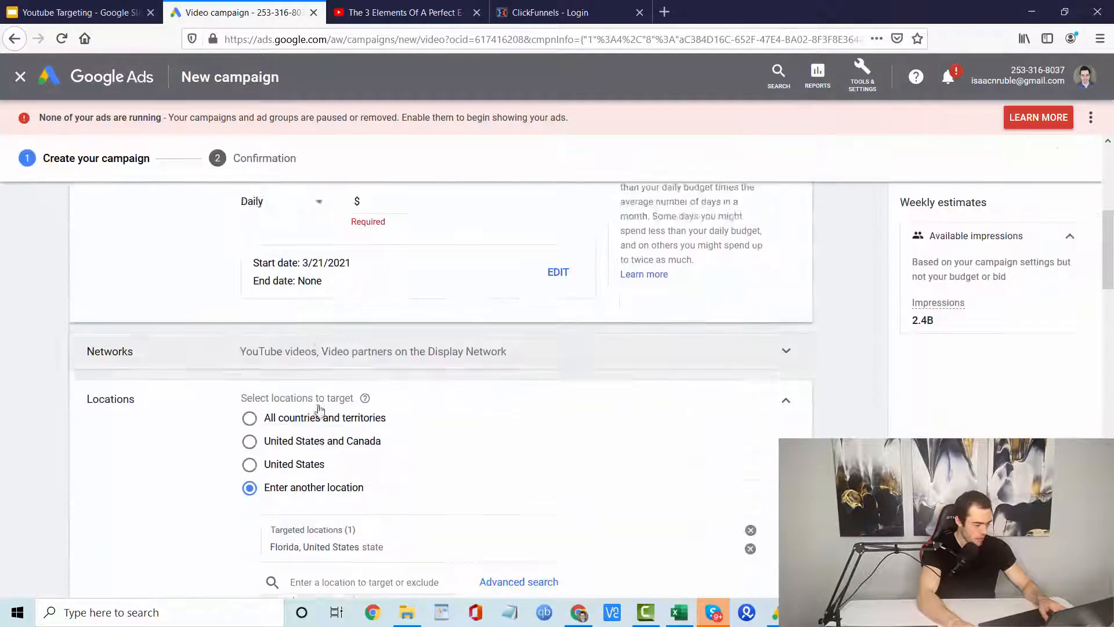
pyautogui.scroll(-10, 319, 409)
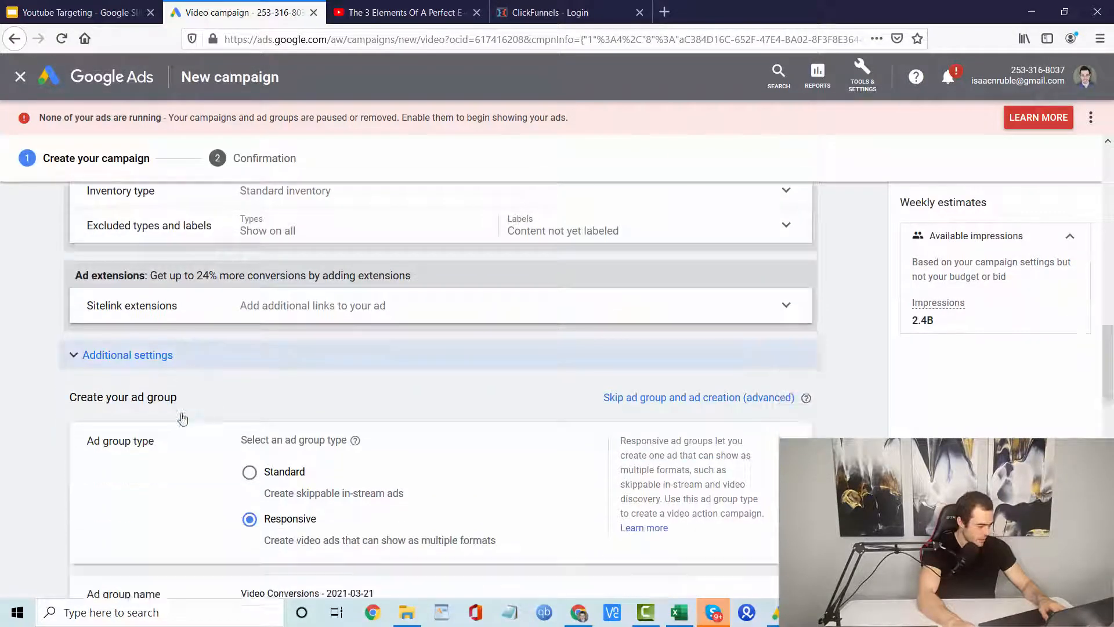
pyautogui.scroll(-8, 182, 417)
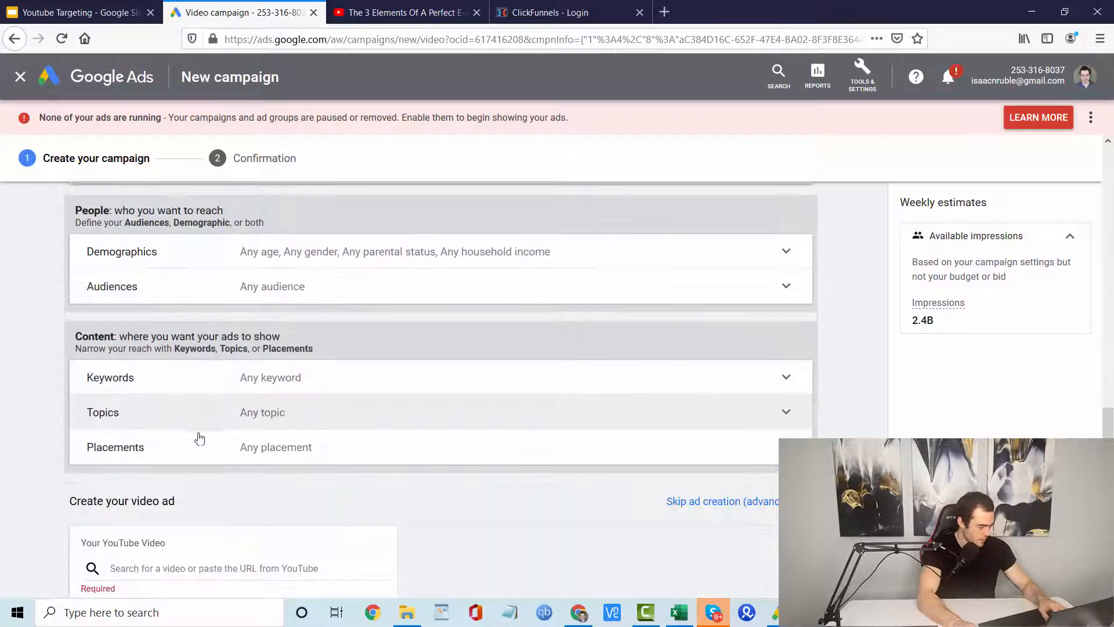
pyautogui.click(202, 444)
pyautogui.scroll(-2, 209, 449)
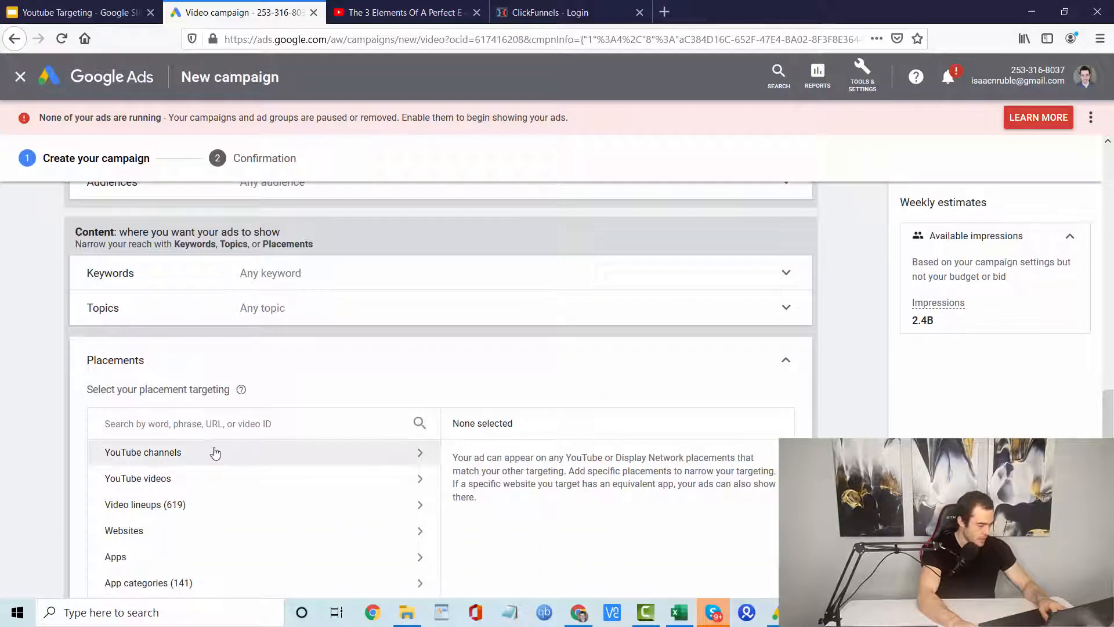
pyautogui.scroll(-2, 215, 432)
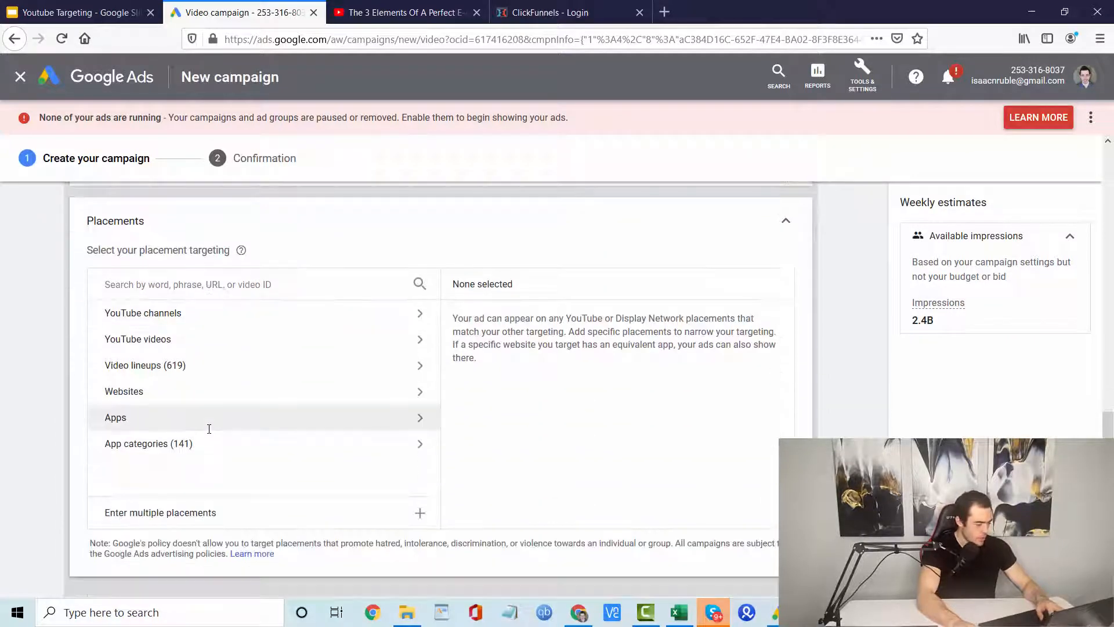
# Copy the URL of the YouTube video "The 3 Elements Of A Perfect E-commerce Website" and add it as a video placement in the campaign.
pyautogui.click(196, 347)
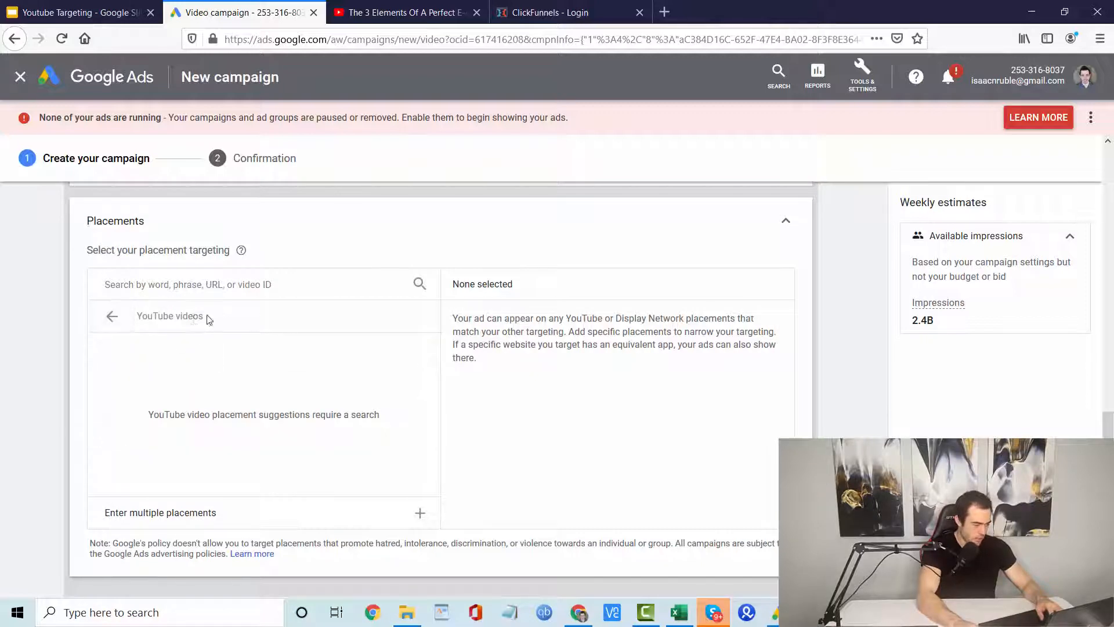
pyautogui.click(281, 516)
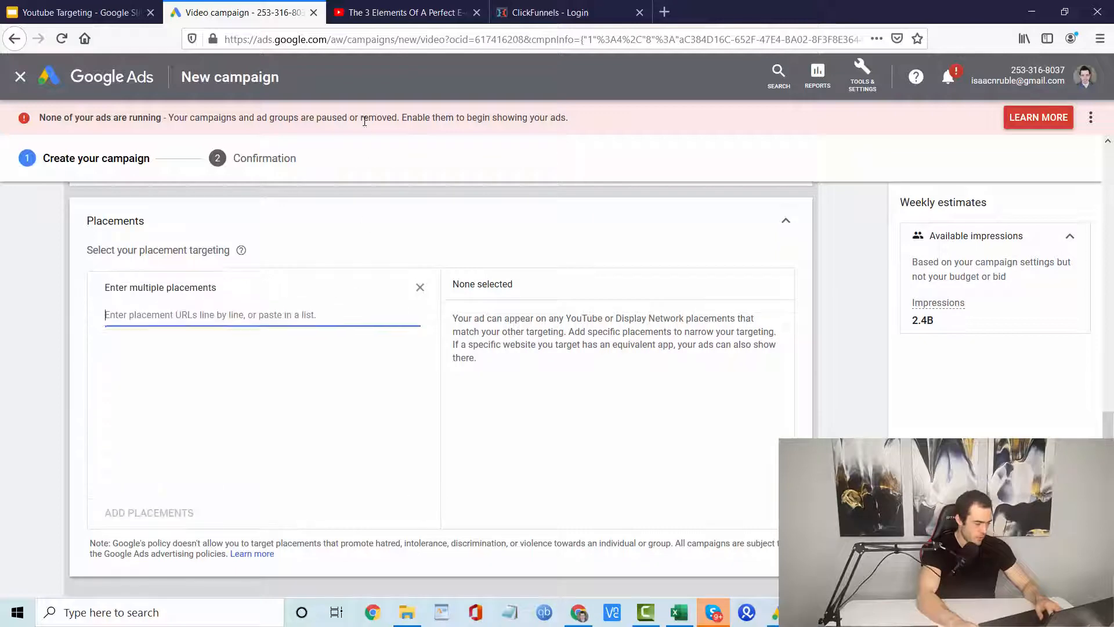
pyautogui.click(400, 12)
pyautogui.click(430, 36)
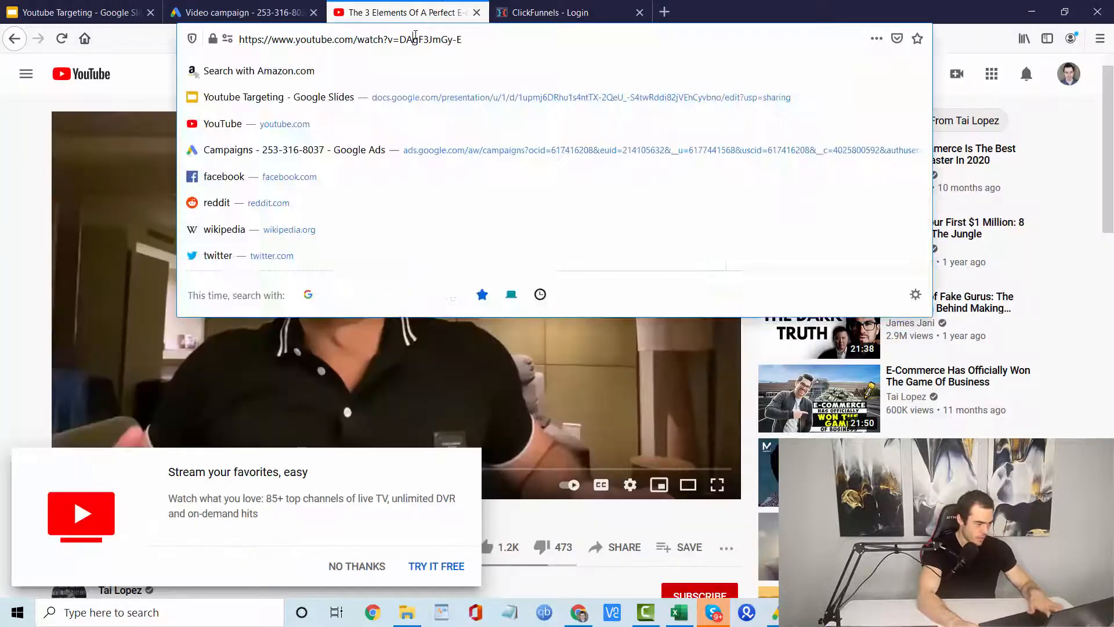
pyautogui.hotkey('ctrl', 'a')
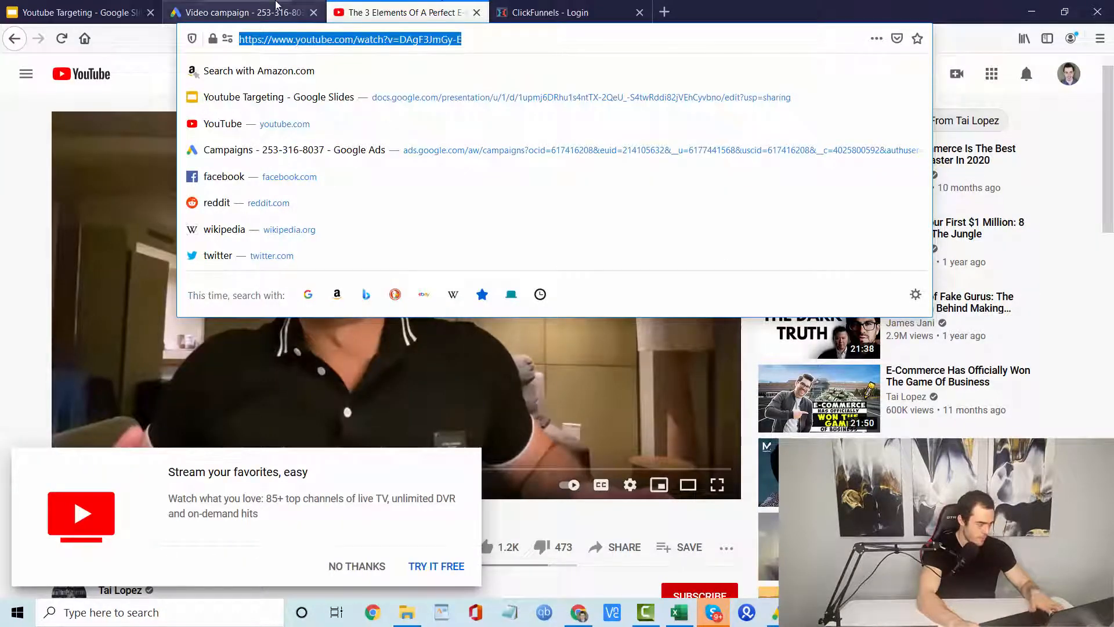
pyautogui.click(268, 12)
pyautogui.write('https://www.youtube.com/watch?v=Qkg1ZvlxlyE')
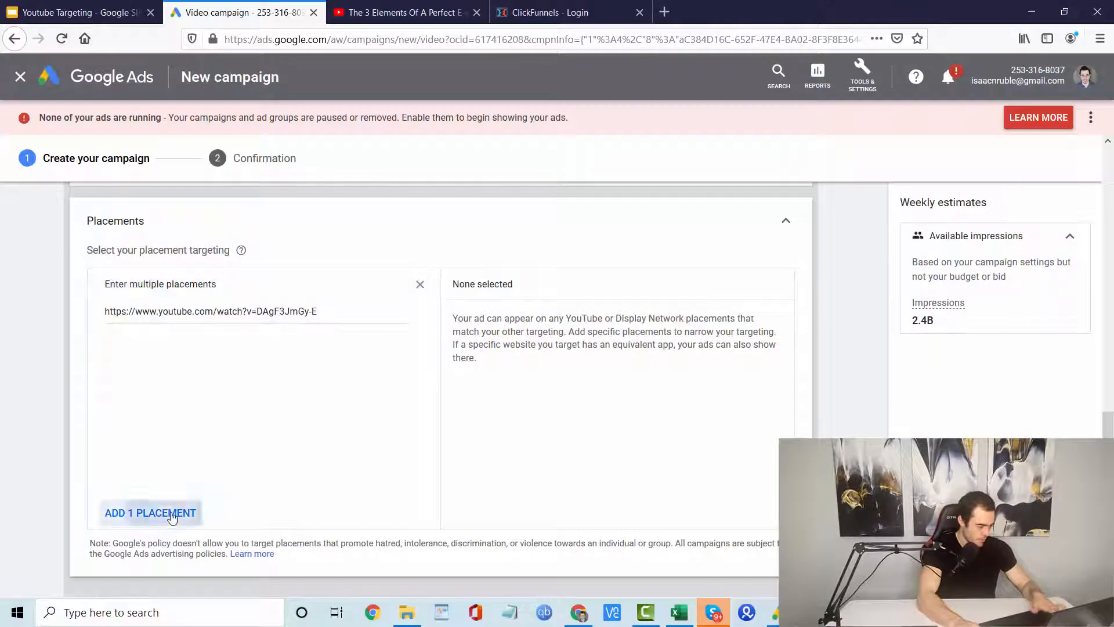
pyautogui.click(174, 514)
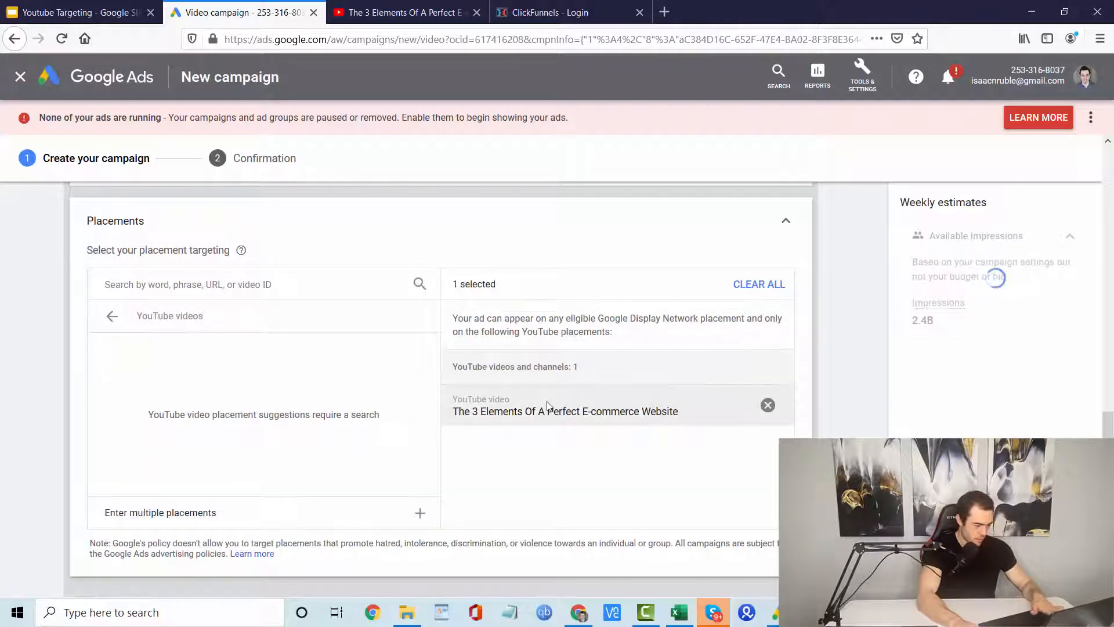
# Switch to the YouTube tab, open the Tai Lopez channel from the video page and copy the channel's URL.
pyautogui.click(406, 12)
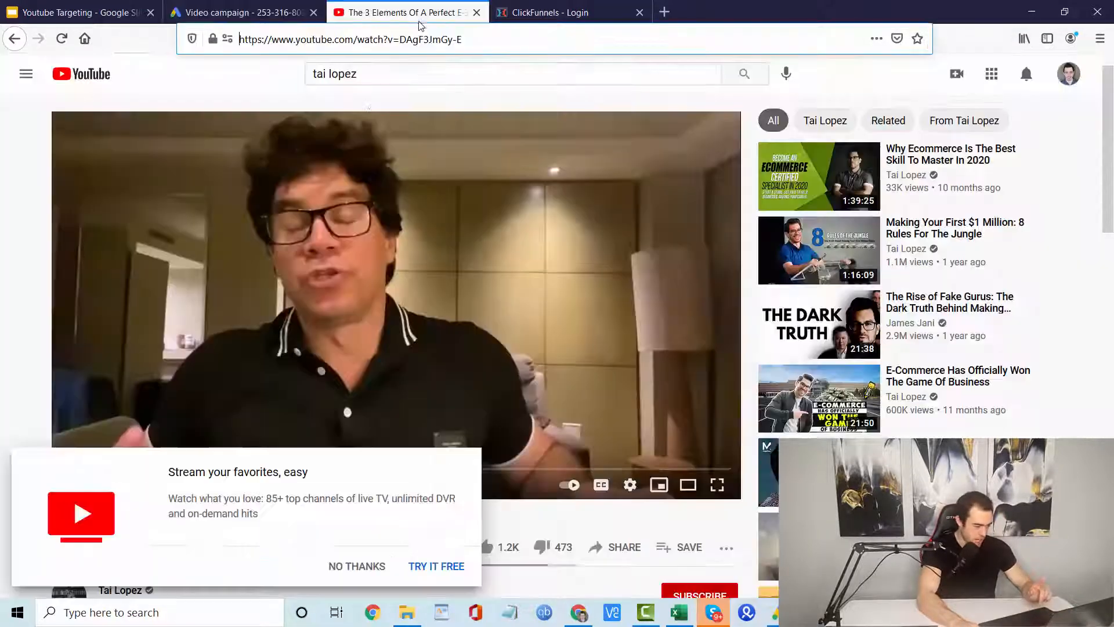
pyautogui.scroll(-2, 85, 546)
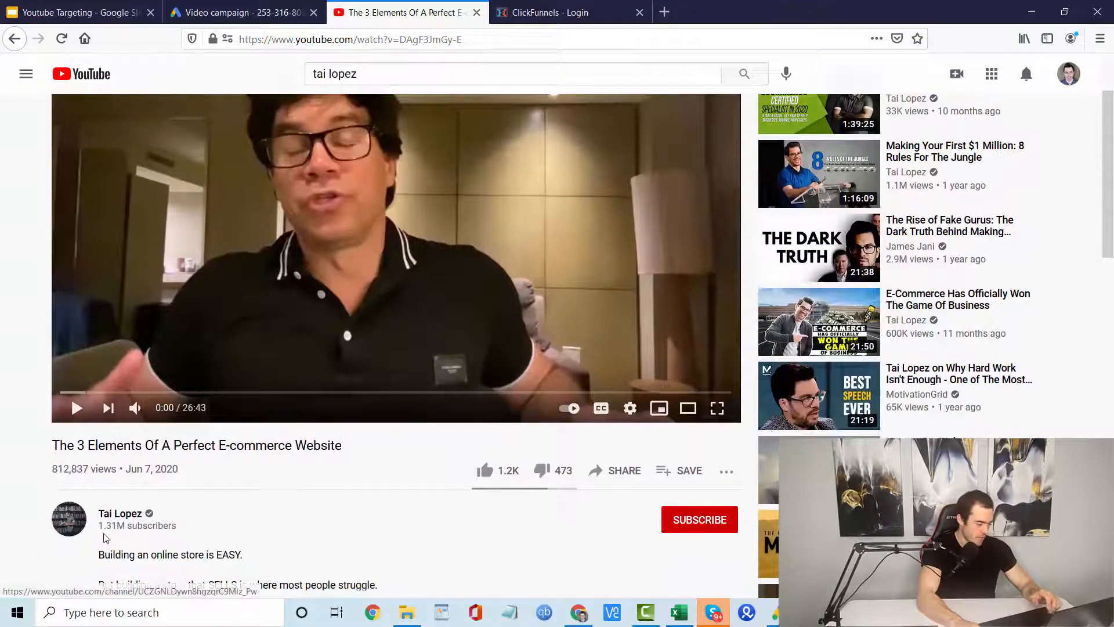
pyautogui.click(119, 510)
pyautogui.click(281, 39)
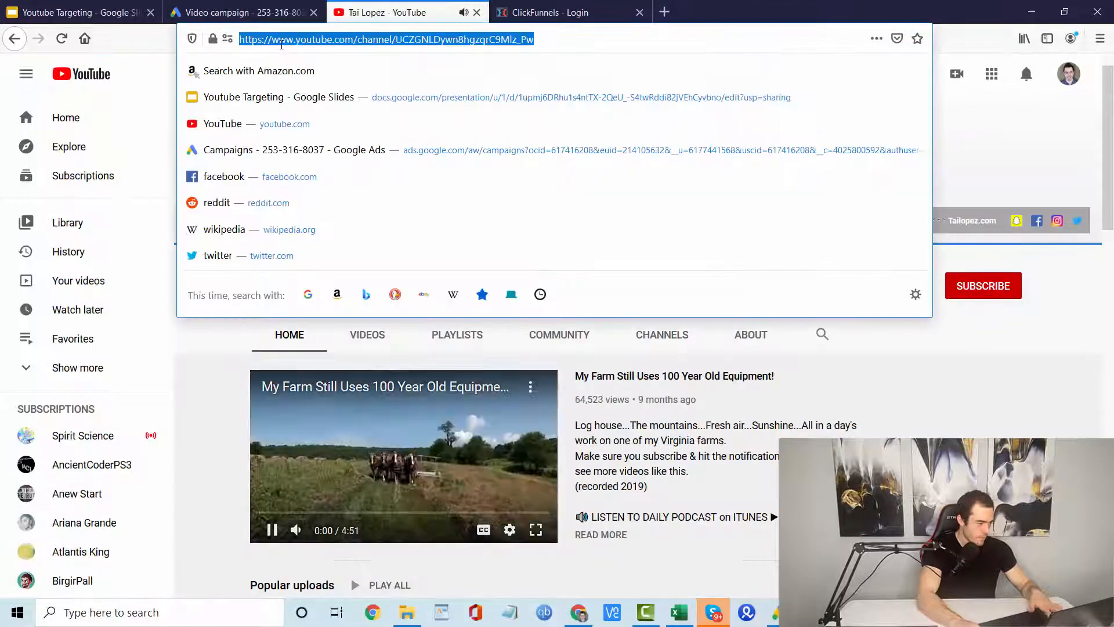
pyautogui.press('Escape')
# Return to the Google Ads campaign and add the copied channel URL as a YouTube channel placement.
pyautogui.click(276, 7)
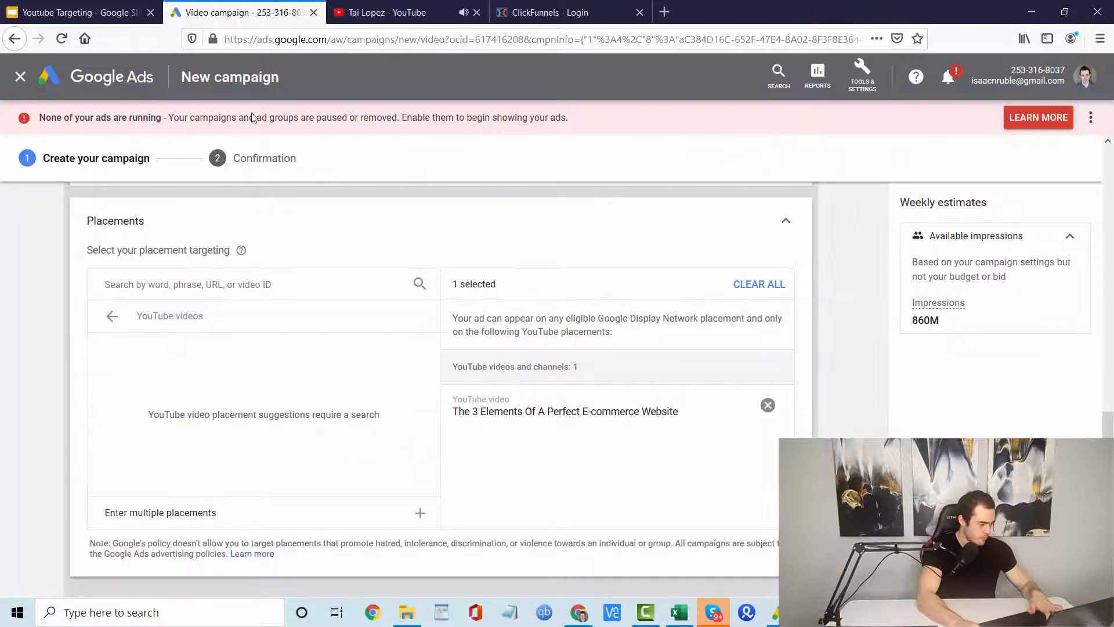
pyautogui.click(110, 315)
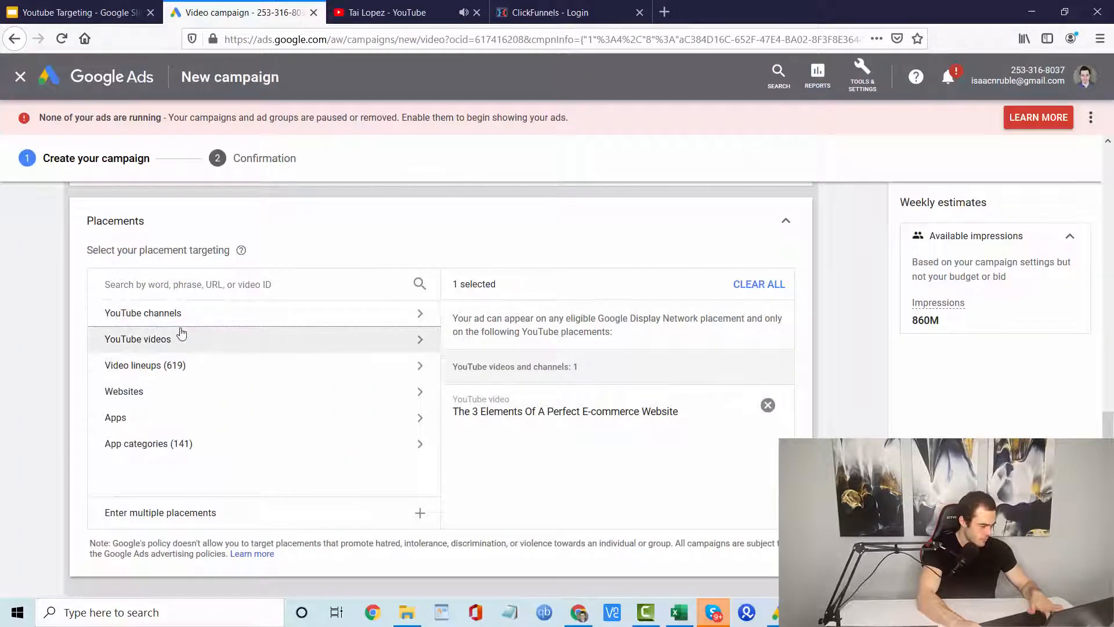
pyautogui.click(197, 314)
pyautogui.click(228, 514)
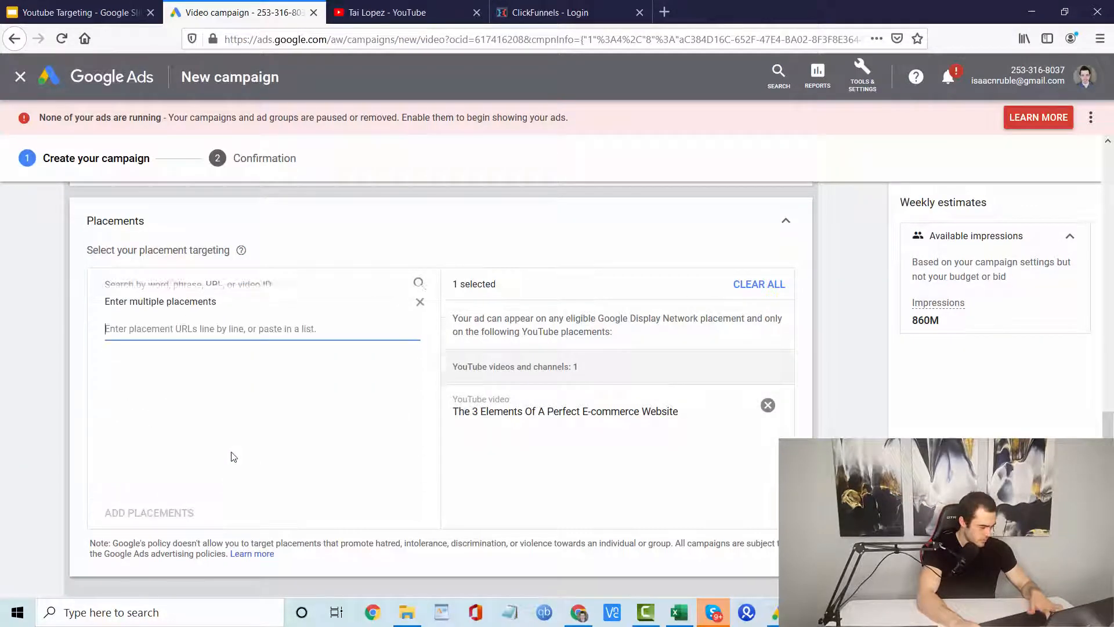
pyautogui.hotkey('ctrl', 'v')
pyautogui.click(189, 511)
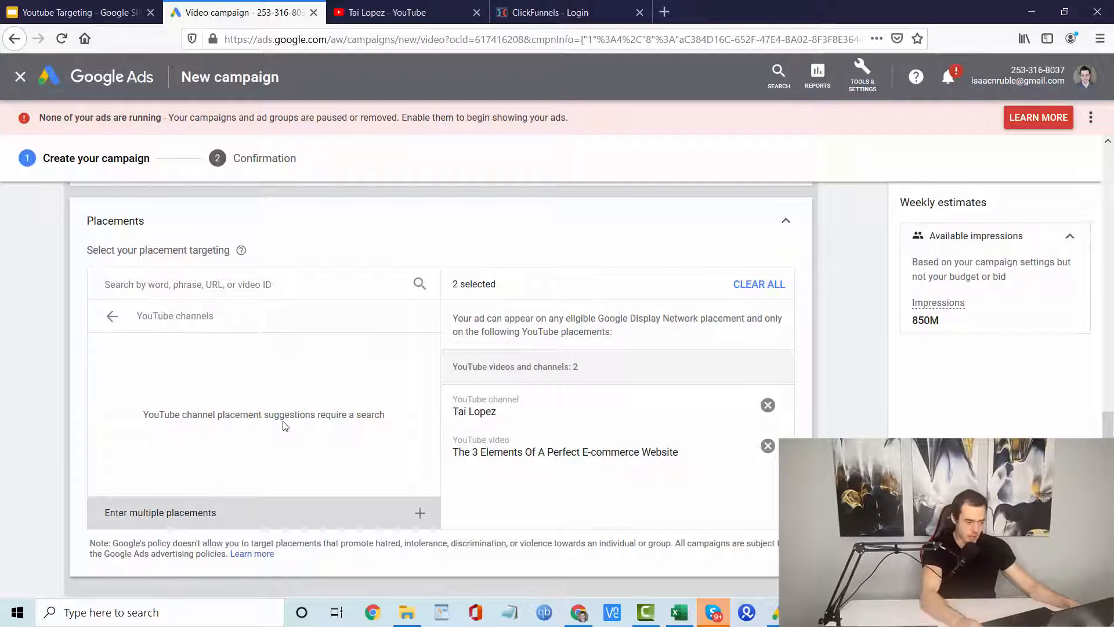
# Go back to the e-commerce website video on YouTube, dismiss the streaming offer, and compare the page with the placements selected in Google Ads.
pyautogui.hotkey('ctrl', 'Tab')
pyautogui.click(14, 38)
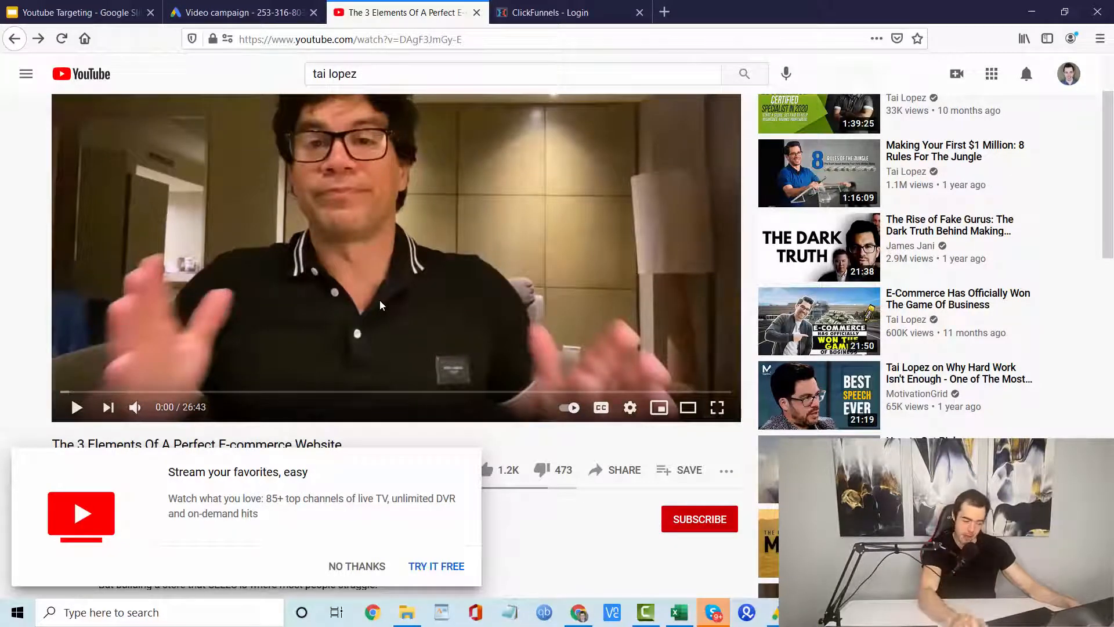
pyautogui.click(371, 557)
pyautogui.scroll(2, 318, 447)
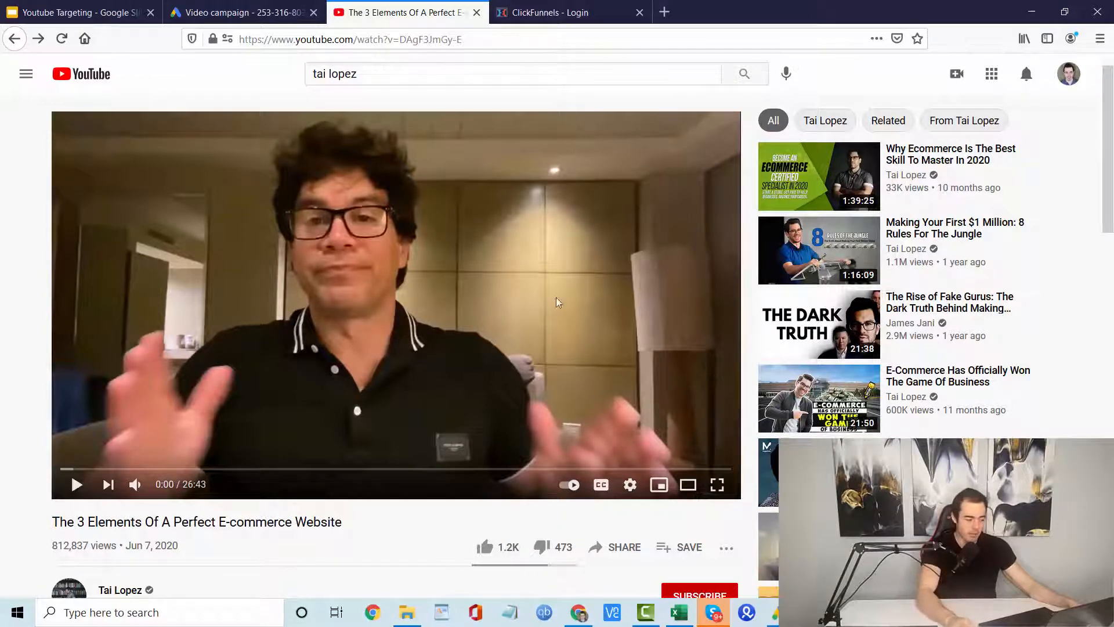
pyautogui.click(235, 12)
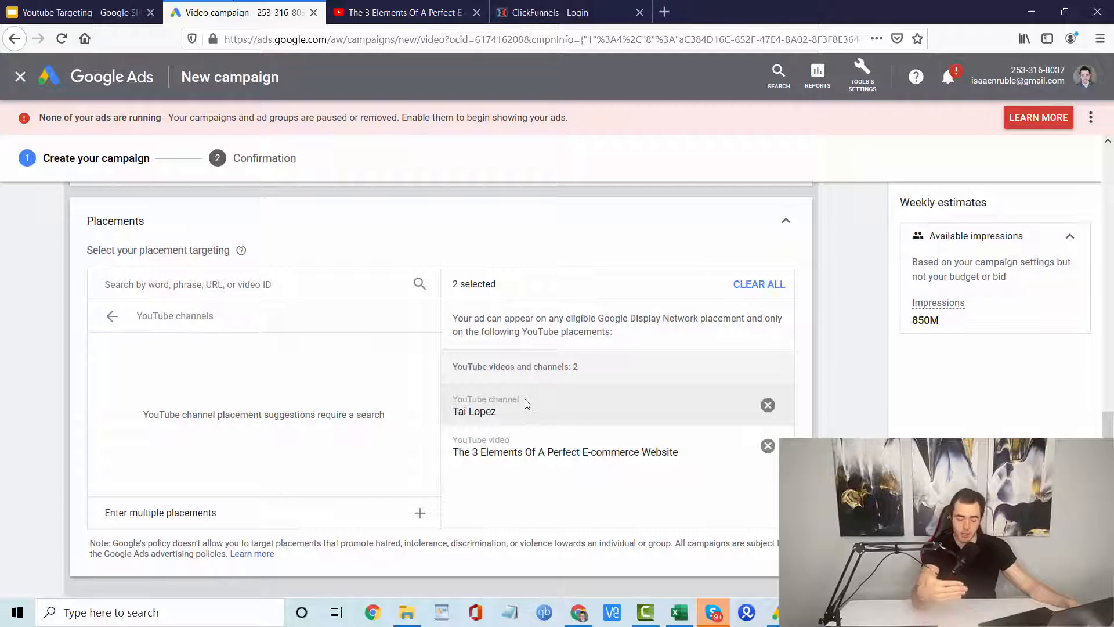
pyautogui.click(406, 13)
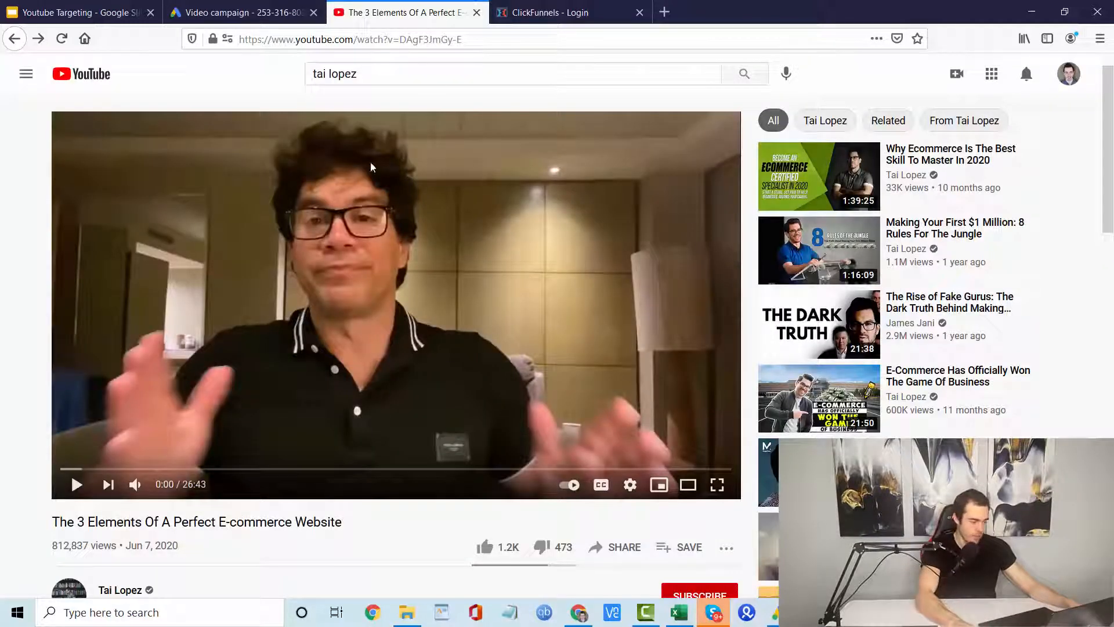